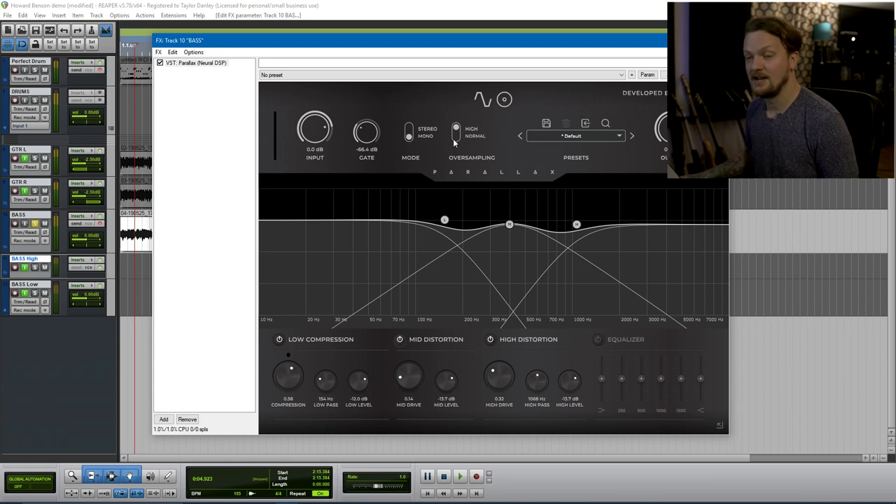
- Browse Parallax's preset categories and About info without choosing a preset
{"action": "left_click", "coordinate": [547, 124]}
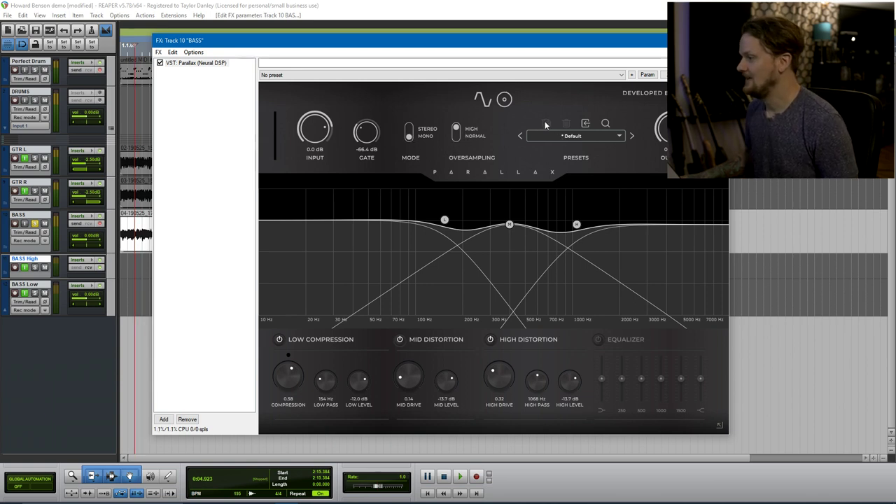
{"action": "left_click", "coordinate": [547, 123]}
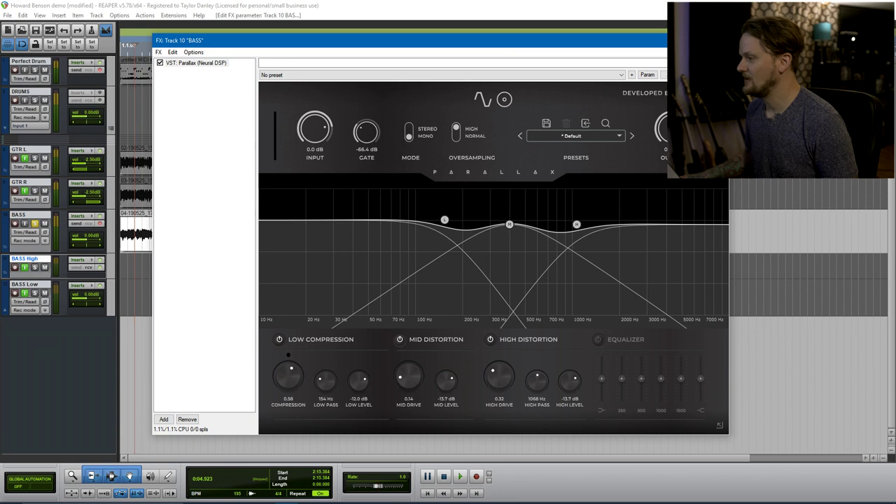
{"action": "left_click", "coordinate": [598, 136]}
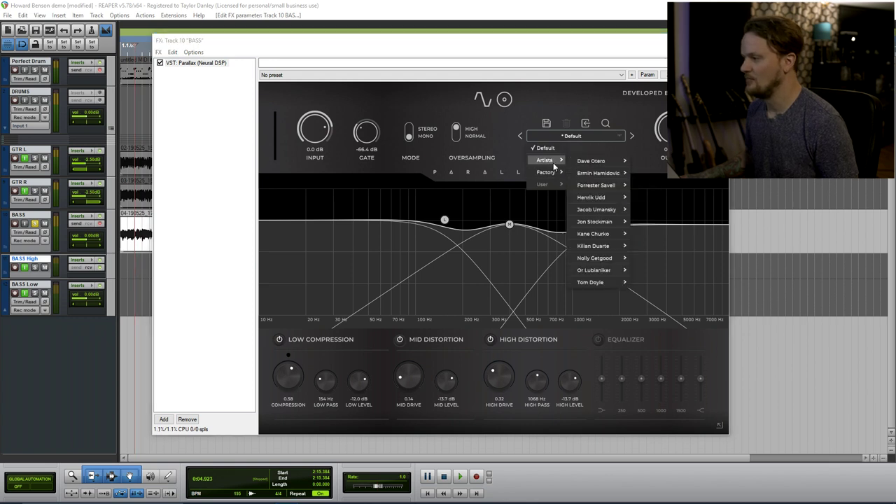
{"action": "mouse_move", "coordinate": [555, 174]}
{"action": "left_click", "coordinate": [594, 157]}
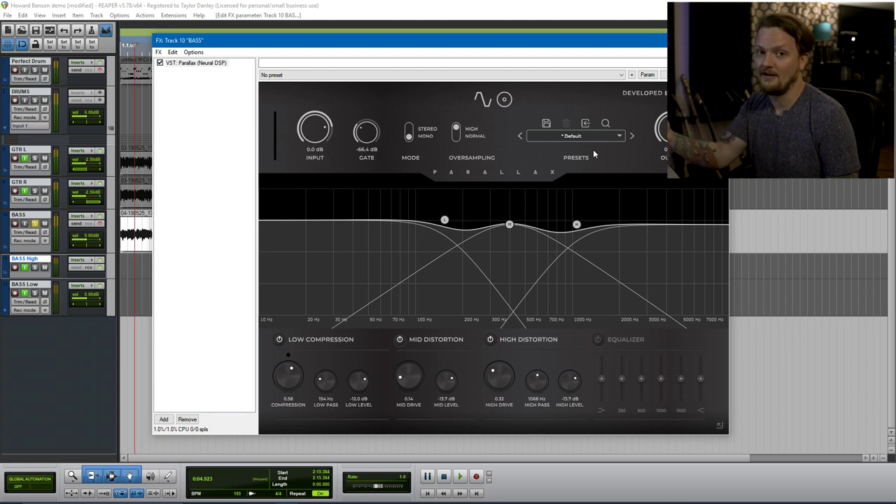
{"action": "left_click", "coordinate": [596, 138]}
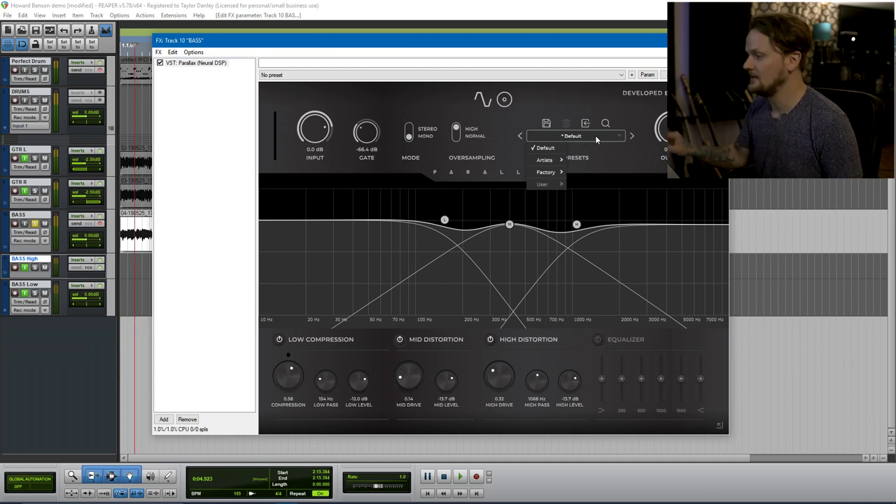
{"action": "left_click", "coordinate": [616, 119]}
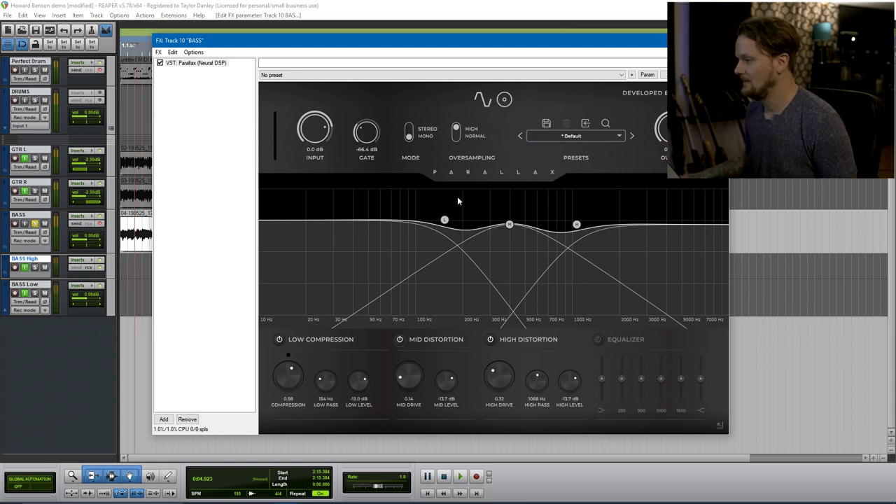
{"action": "left_click", "coordinate": [469, 175]}
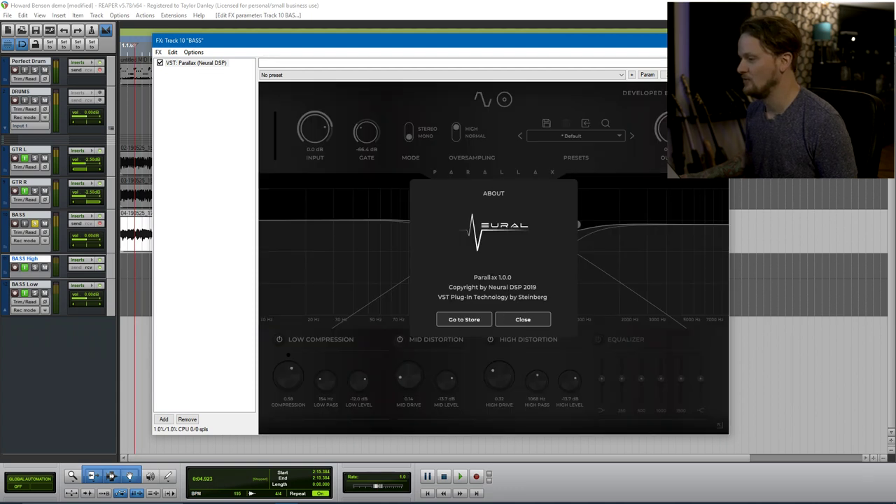
{"action": "left_click", "coordinate": [523, 320]}
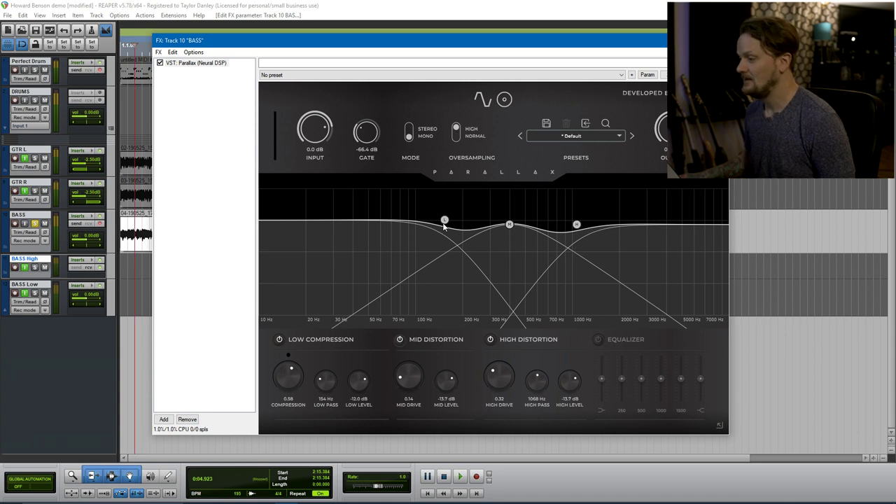
- Set the low band to 156 Hz at -12.0 dB, comparing Low Compression off and on
{"action": "mouse_move", "coordinate": [445, 222]}
{"action": "left_mouse_down"}
{"action": "mouse_move", "coordinate": [414, 236]}
{"action": "mouse_move", "coordinate": [393, 204]}
{"action": "mouse_move", "coordinate": [390, 243]}
{"action": "mouse_move", "coordinate": [390, 201]}
{"action": "mouse_move", "coordinate": [375, 206]}
{"action": "mouse_move", "coordinate": [365, 246]}
{"action": "mouse_move", "coordinate": [388, 214]}
{"action": "mouse_move", "coordinate": [434, 216]}
{"action": "mouse_move", "coordinate": [354, 240]}
{"action": "mouse_move", "coordinate": [441, 216]}
{"action": "left_mouse_up"}
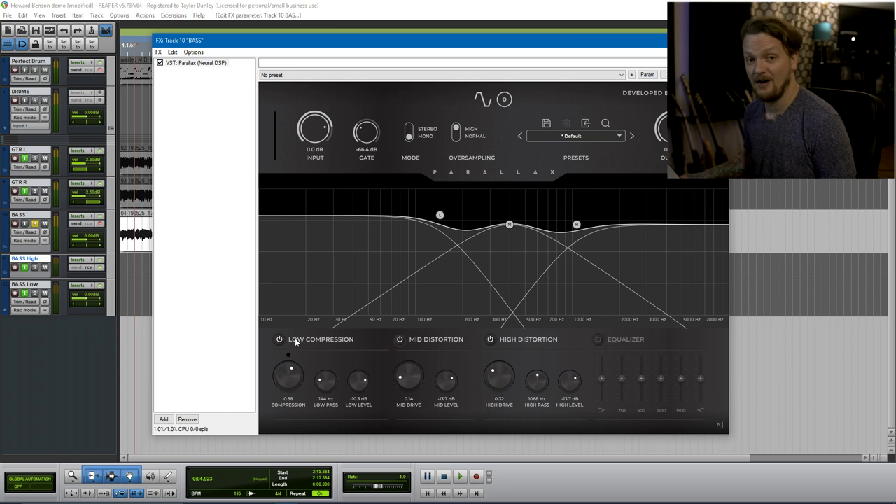
{"action": "left_click", "coordinate": [295, 342]}
{"action": "left_click", "coordinate": [295, 342]}
{"action": "left_click", "coordinate": [295, 341]}
{"action": "left_click", "coordinate": [295, 342]}
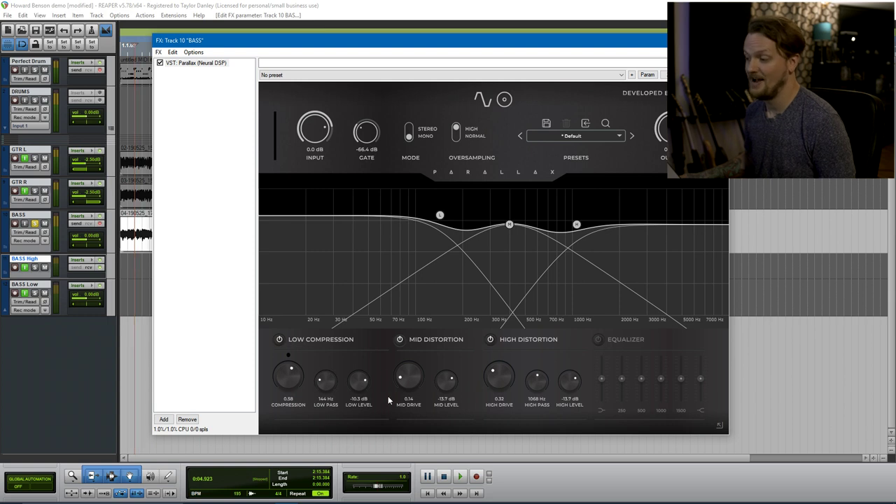
{"action": "scroll", "coordinate": [332, 379], "scroll_direction": "down", "scroll_amount": 2}
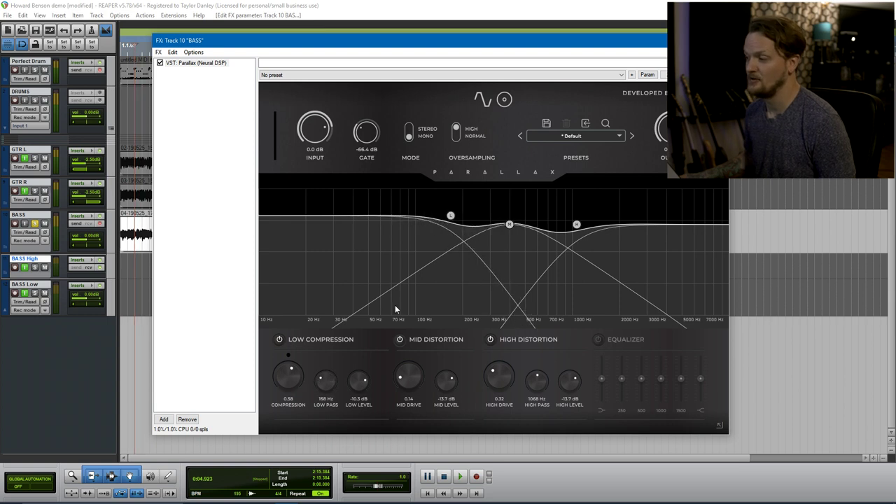
{"action": "left_click_drag", "start_coordinate": [439, 248], "coordinate": [476, 245]}
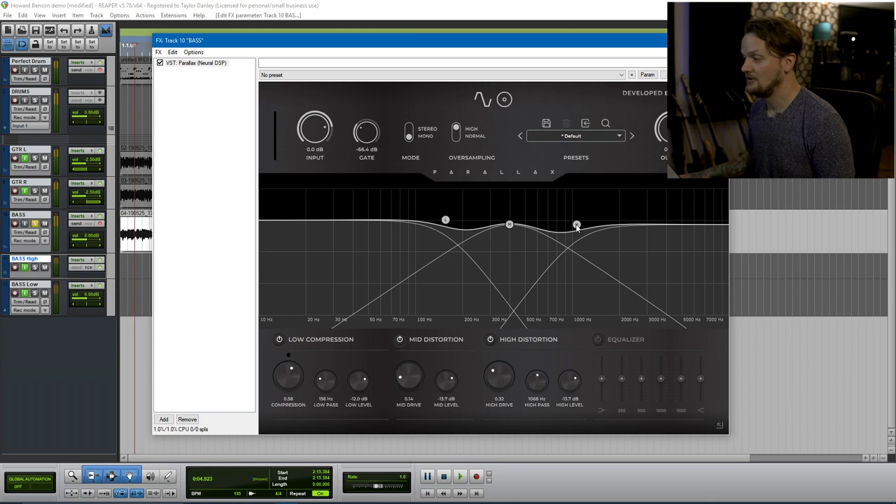
- Set the high band to 1139 Hz at -16.0 dB, enable the Equalizer, and show the cab page
{"action": "left_click_drag", "start_coordinate": [578, 226], "coordinate": [581, 211]}
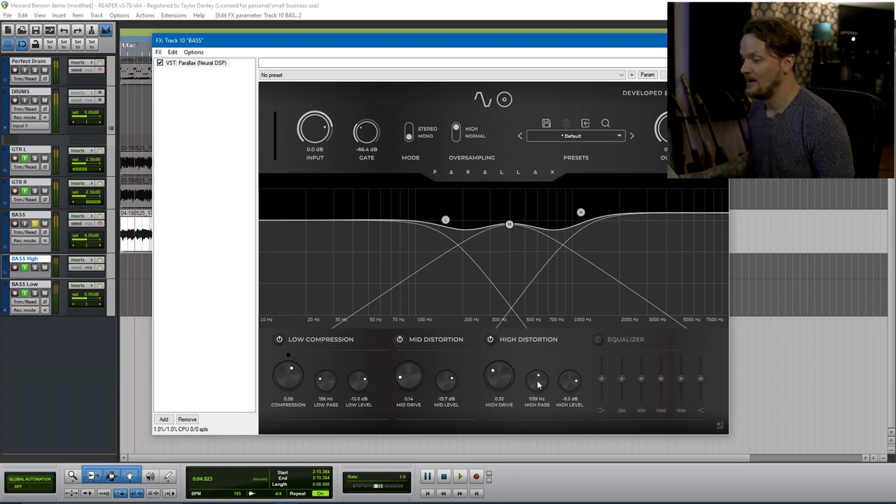
{"action": "left_click_drag", "start_coordinate": [570, 381], "coordinate": [575, 397]}
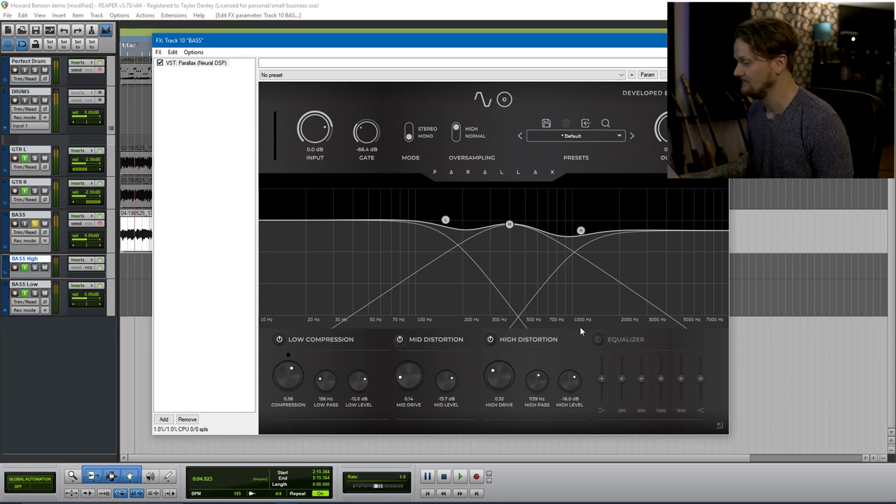
{"action": "left_click", "coordinate": [596, 340]}
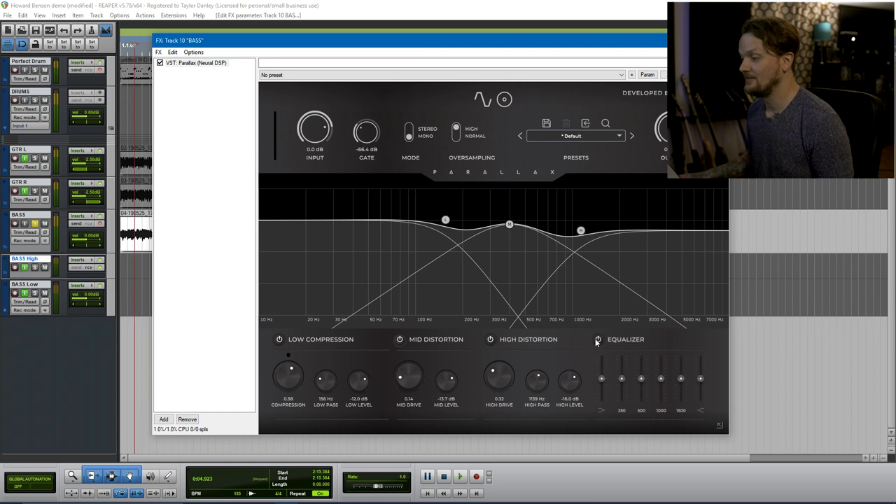
{"action": "left_click", "coordinate": [509, 100]}
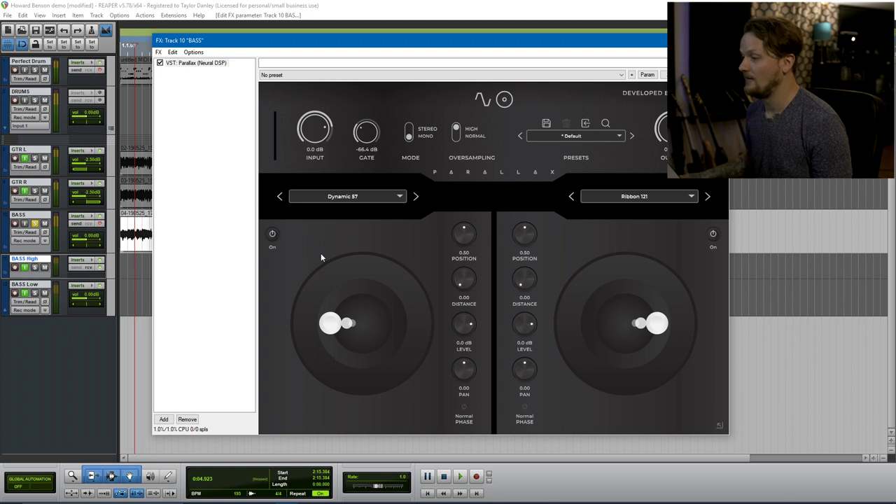
- Keep the Dynamic 57 on the first cab mic and place it at position 0.43 near the cone
{"action": "left_click", "coordinate": [362, 196]}
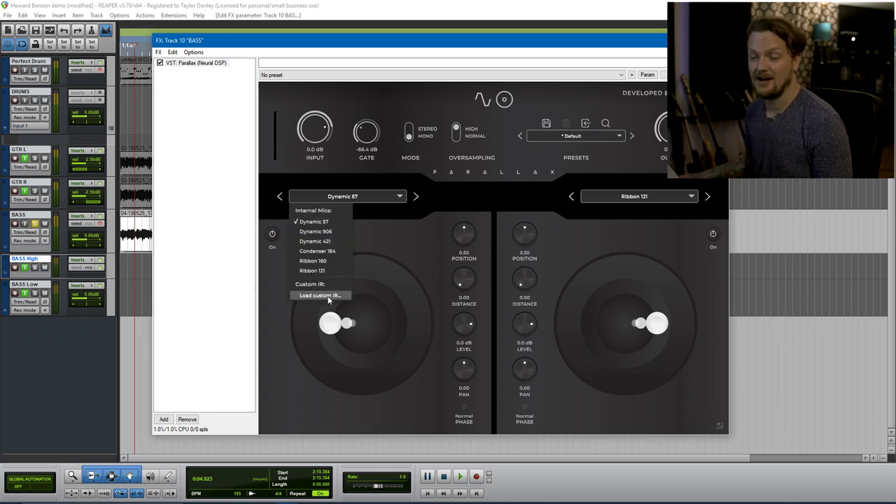
{"action": "left_click", "coordinate": [439, 196]}
{"action": "double_click", "coordinate": [464, 234]}
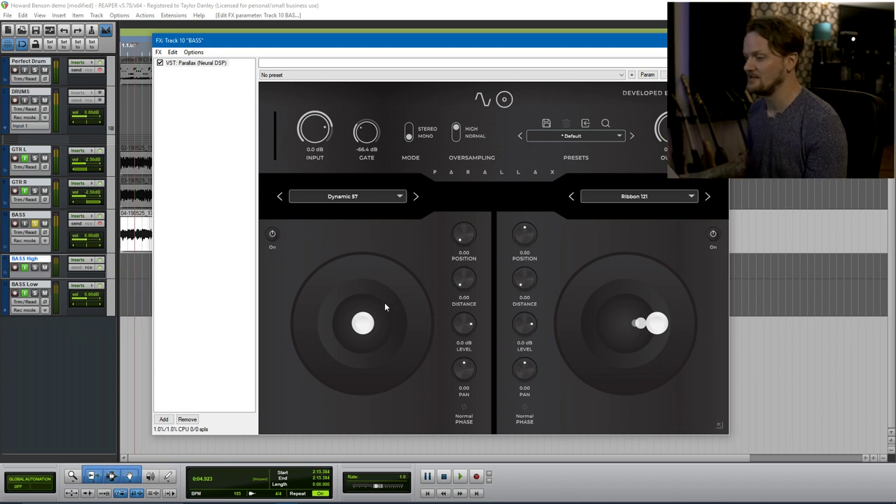
{"action": "mouse_move", "coordinate": [365, 332]}
{"action": "left_mouse_down"}
{"action": "mouse_move", "coordinate": [289, 401]}
{"action": "mouse_move", "coordinate": [311, 351]}
{"action": "mouse_move", "coordinate": [411, 335]}
{"action": "mouse_move", "coordinate": [312, 421]}
{"action": "mouse_move", "coordinate": [416, 330]}
{"action": "mouse_move", "coordinate": [380, 338]}
{"action": "left_mouse_up"}
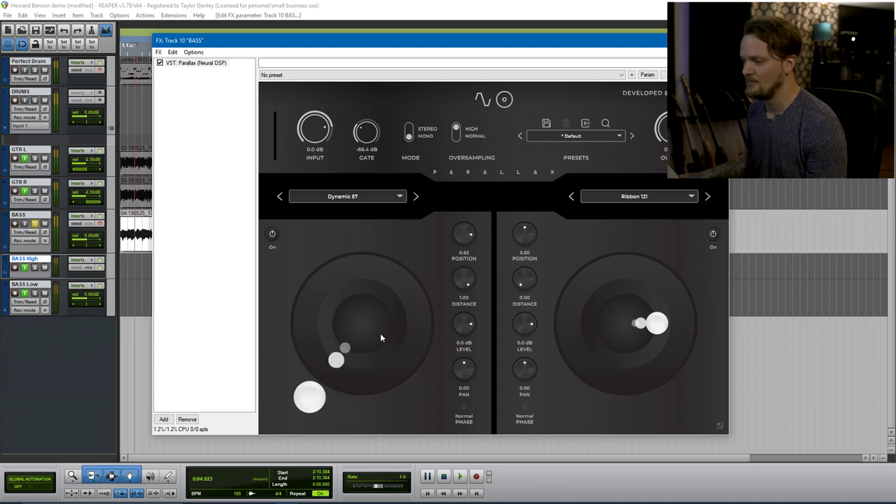
{"action": "mouse_move", "coordinate": [464, 237]}
{"action": "left_mouse_down"}
{"action": "mouse_move", "coordinate": [465, 253]}
{"action": "mouse_move", "coordinate": [465, 242]}
{"action": "left_mouse_up"}
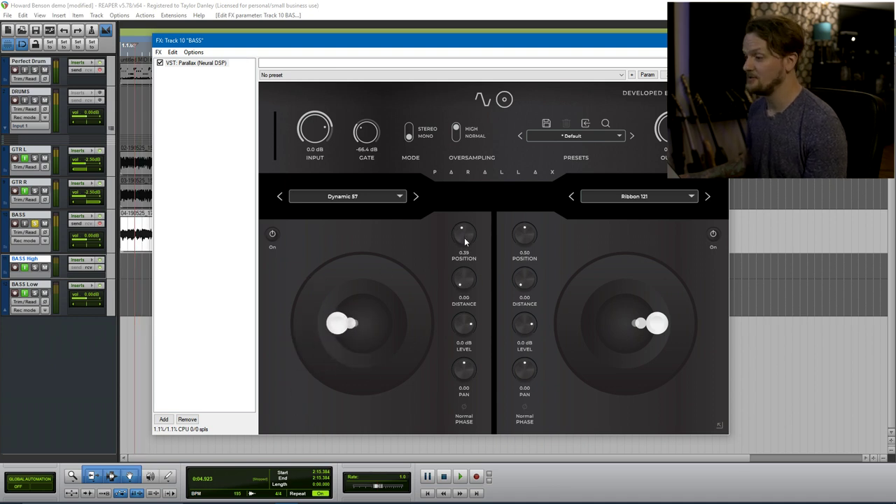
- Compare the Dynamic 57 on and off, then close Parallax with the bass FX bypassed
{"action": "left_click", "coordinate": [276, 237]}
{"action": "left_click", "coordinate": [276, 237]}
{"action": "left_click", "coordinate": [276, 237]}
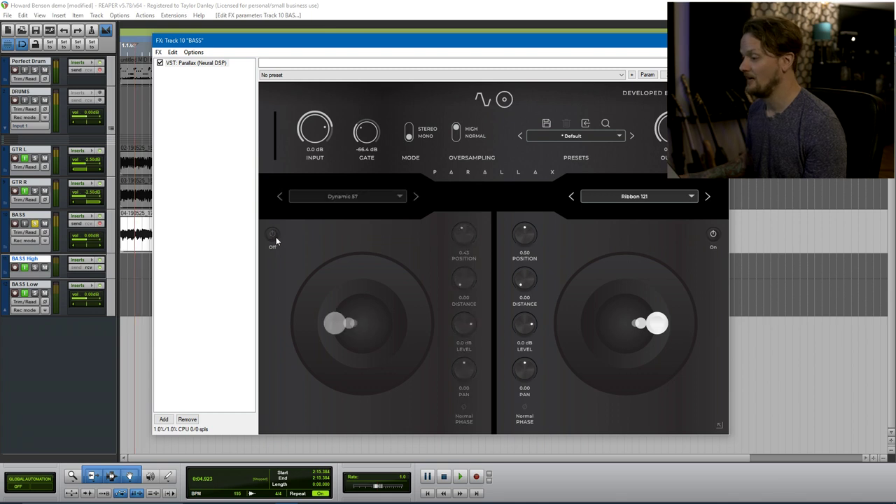
{"action": "left_click", "coordinate": [276, 237]}
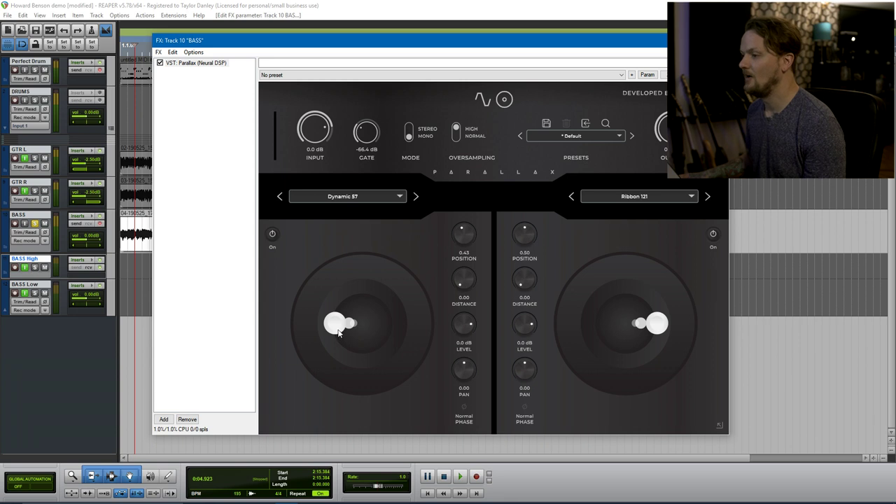
{"action": "key", "text": "Escape"}
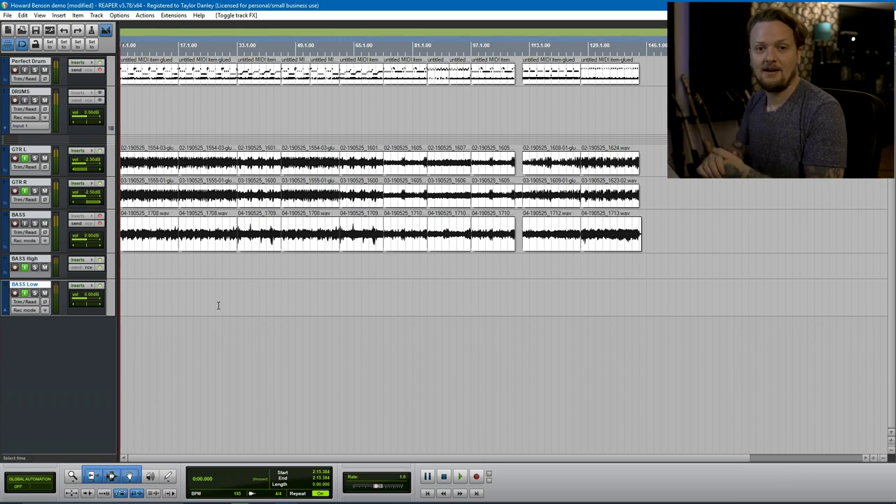
{"action": "key", "text": "space"}
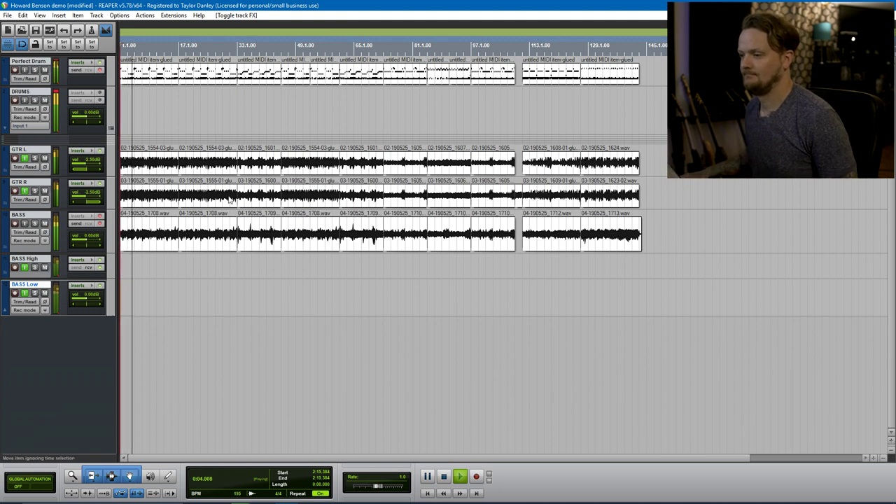
{"action": "left_click", "coordinate": [37, 225]}
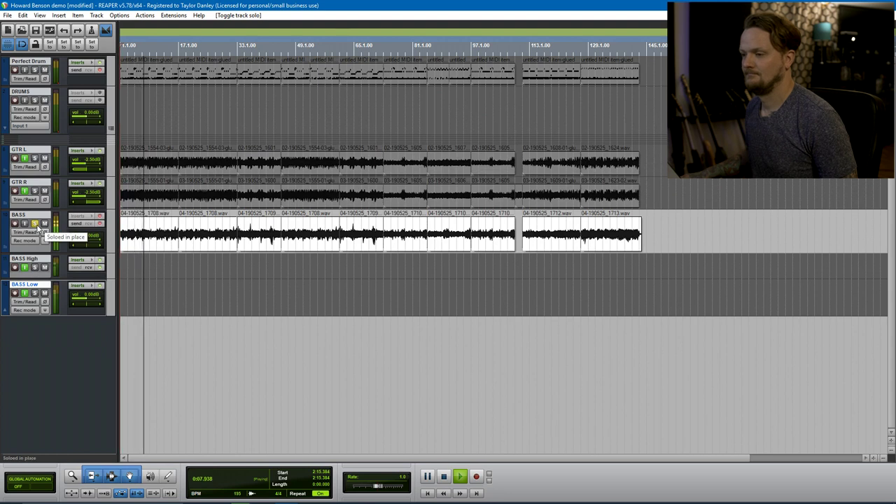
{"action": "key", "text": "space"}
{"action": "left_click", "coordinate": [40, 229]}
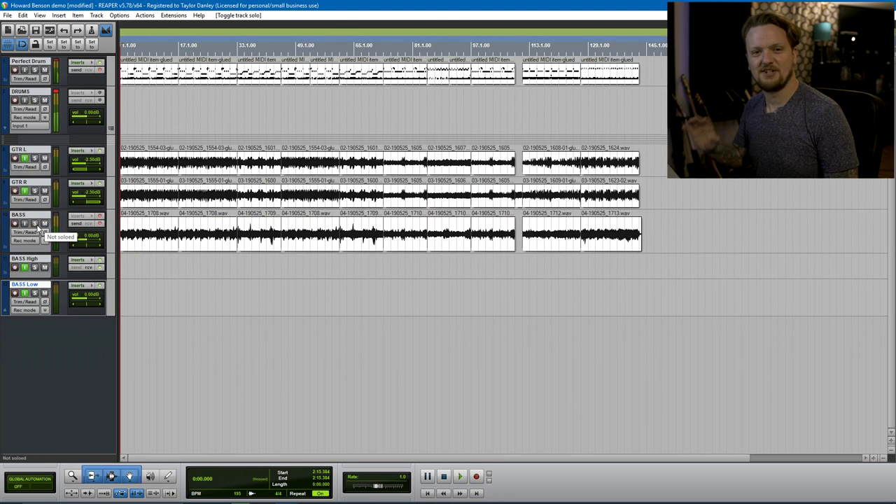
- Un-bypass the BASS FX chain, load Parallax's Default preset, and play from the BASS High track
{"action": "left_click", "coordinate": [80, 217]}
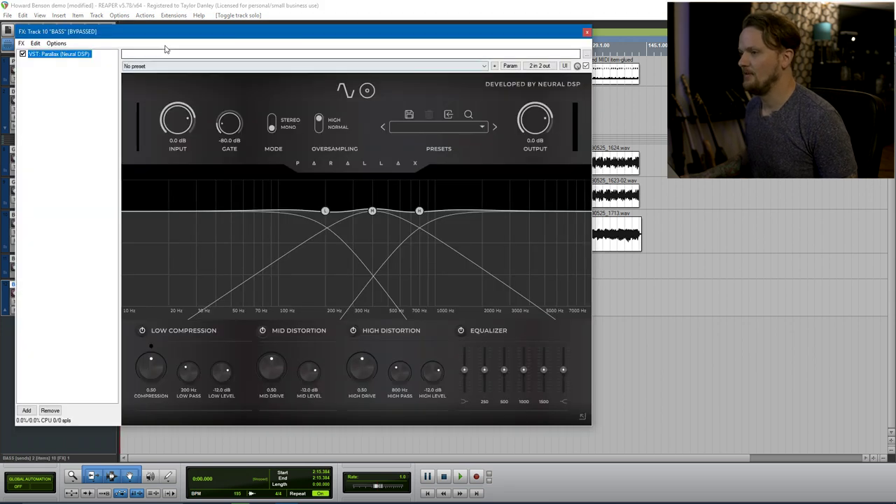
{"action": "left_click_drag", "start_coordinate": [180, 34], "coordinate": [293, 41]}
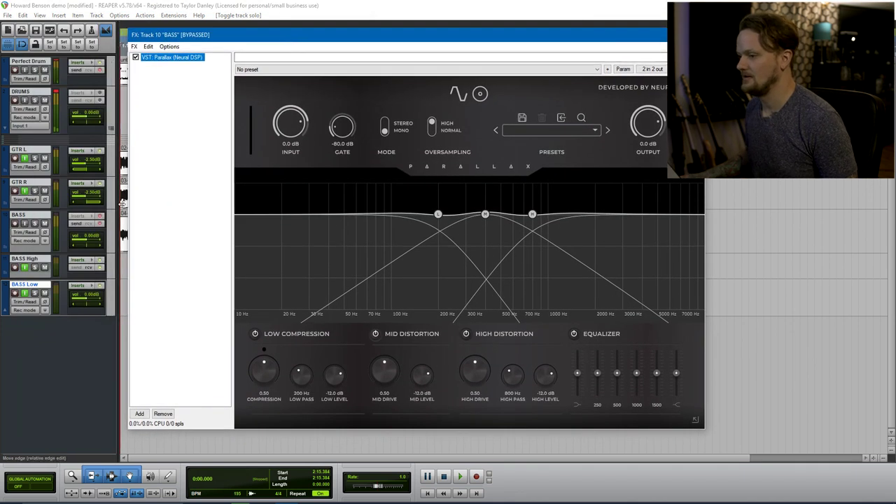
{"action": "left_click", "coordinate": [101, 218]}
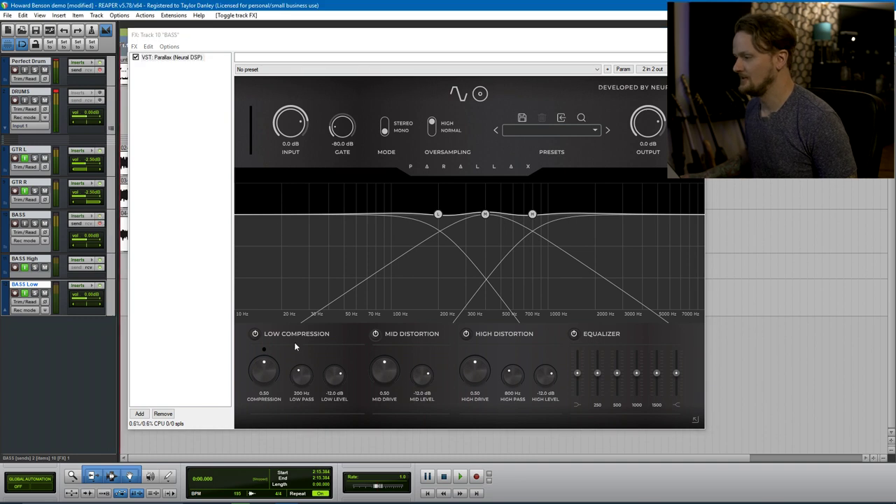
{"action": "left_click", "coordinate": [570, 131]}
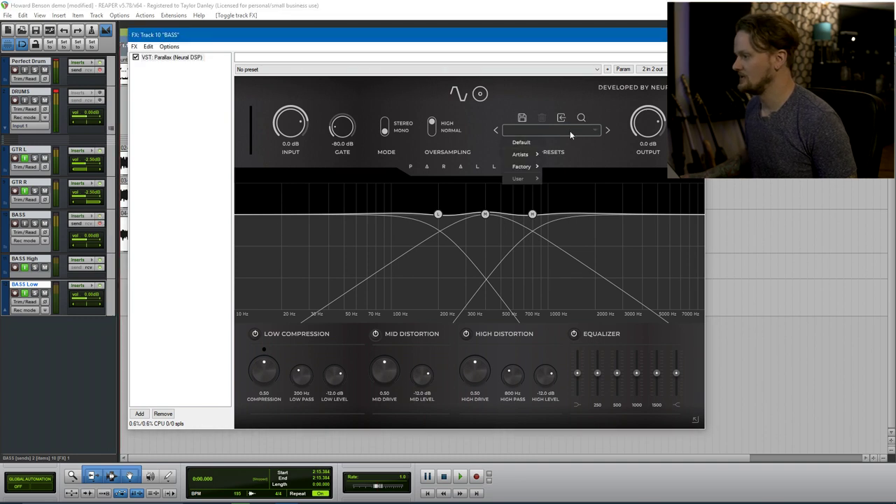
{"action": "mouse_move", "coordinate": [533, 161]}
{"action": "left_click", "coordinate": [528, 144]}
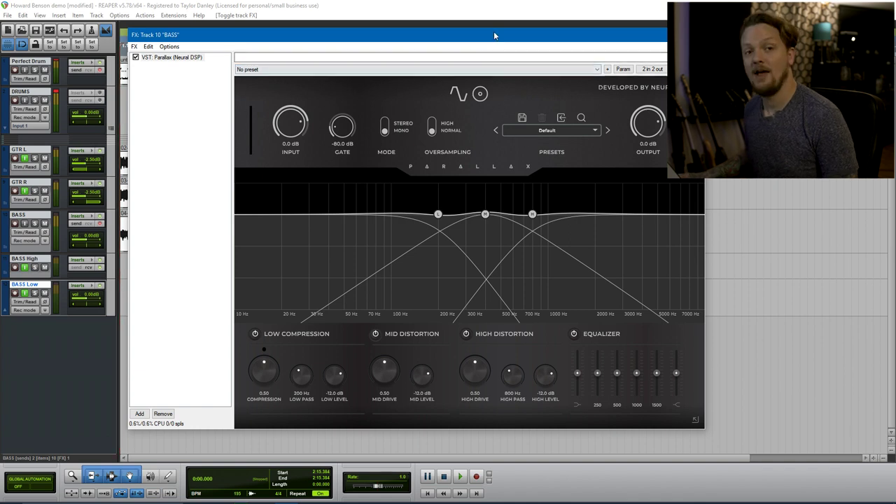
{"action": "left_click_drag", "start_coordinate": [495, 35], "coordinate": [519, 42]}
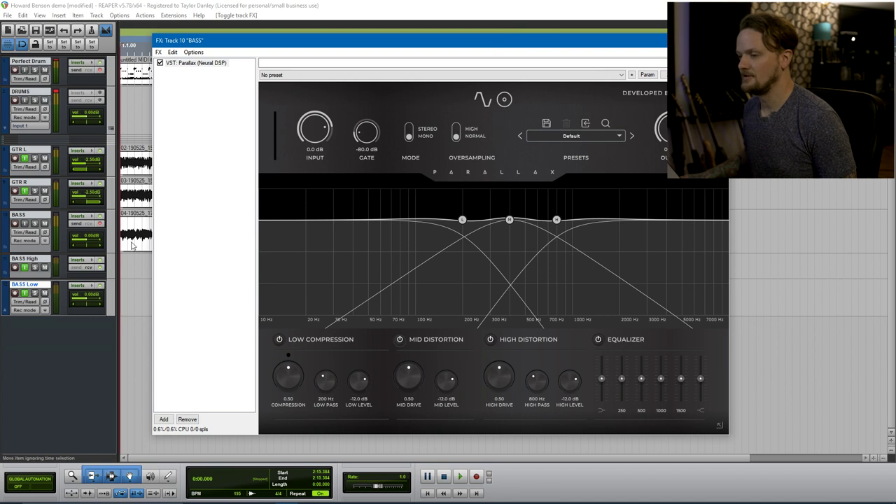
{"action": "left_click", "coordinate": [126, 274]}
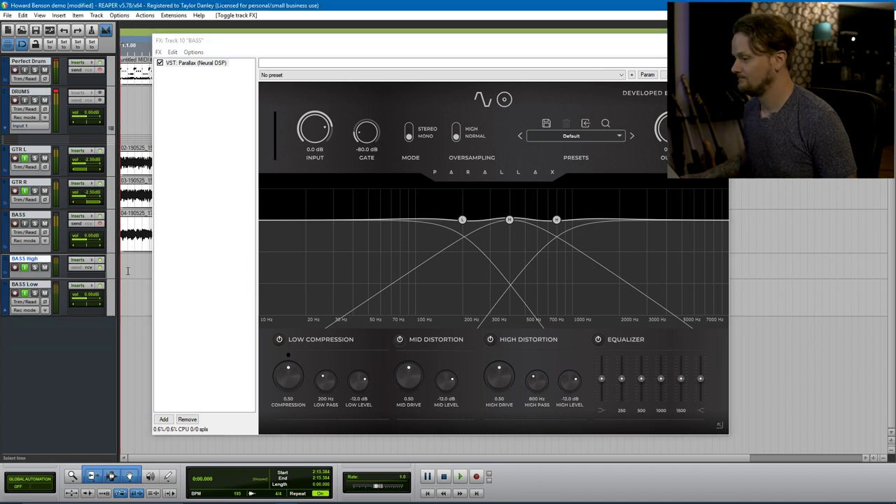
{"action": "key", "text": "space"}
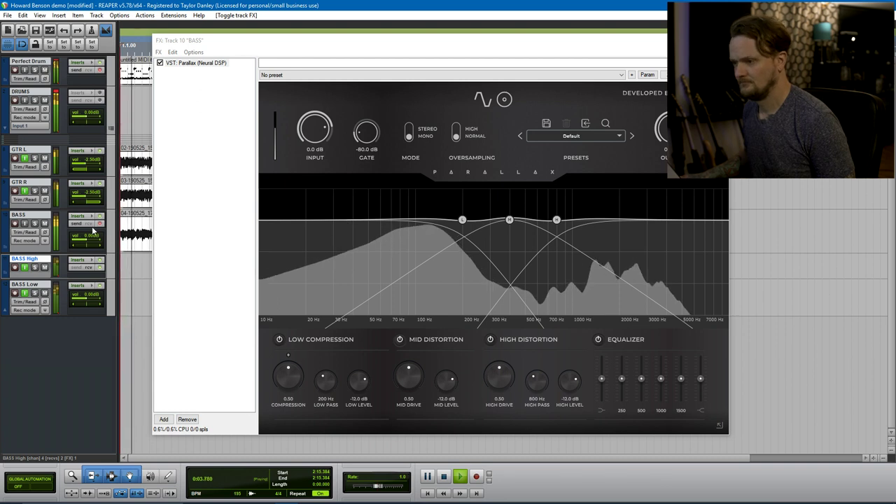
- Solo BASS, switch off Low Compression and High Distortion, and lower the Mid Drive
{"action": "left_click", "coordinate": [35, 224]}
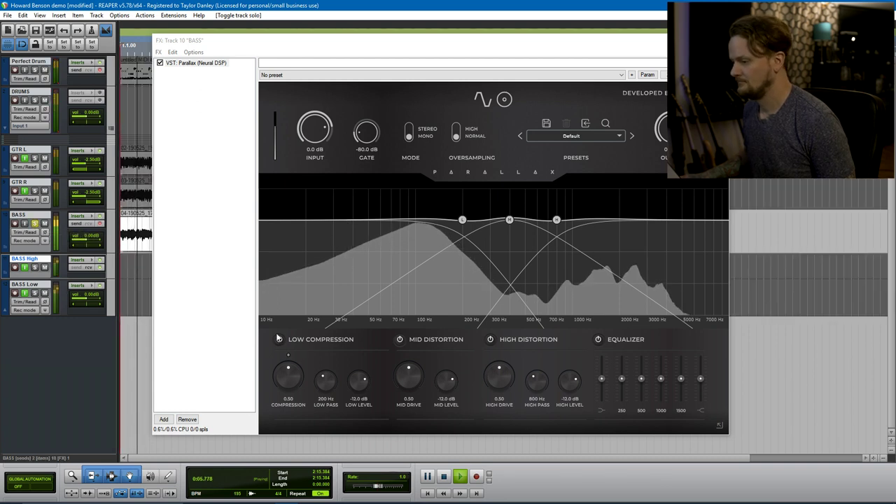
{"action": "left_click_drag", "start_coordinate": [287, 374], "coordinate": [286, 367]}
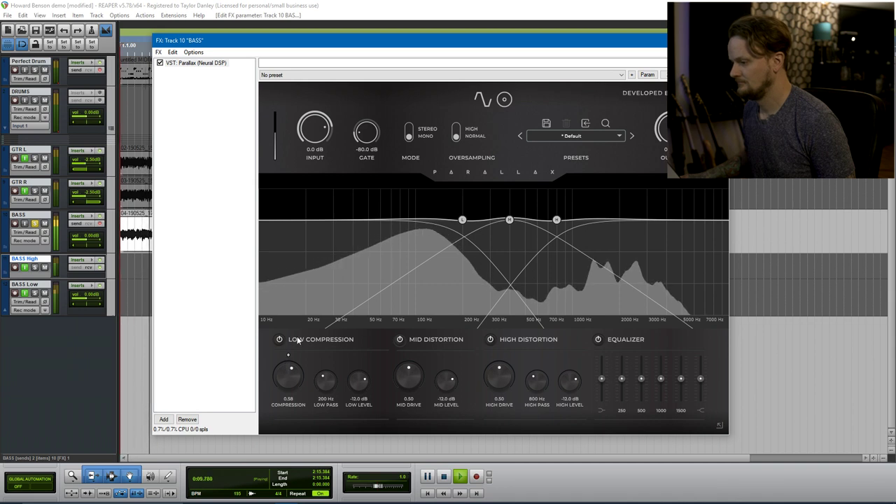
{"action": "left_click", "coordinate": [287, 341]}
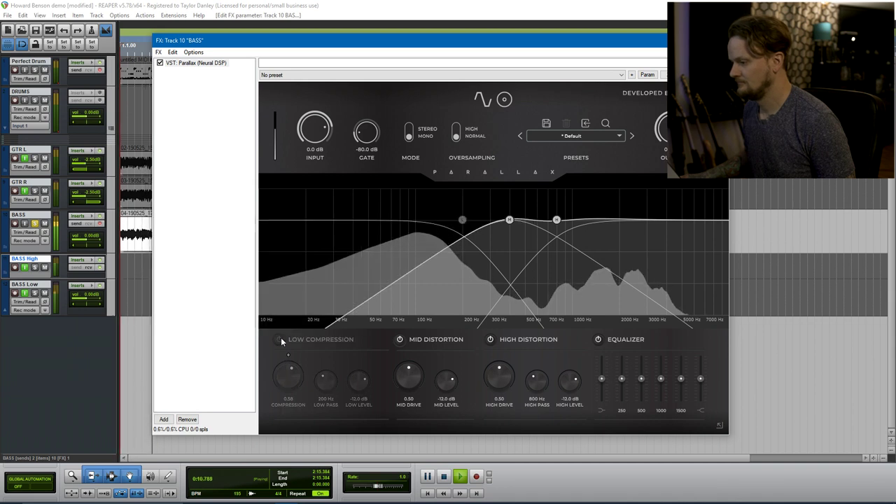
{"action": "left_click", "coordinate": [491, 340]}
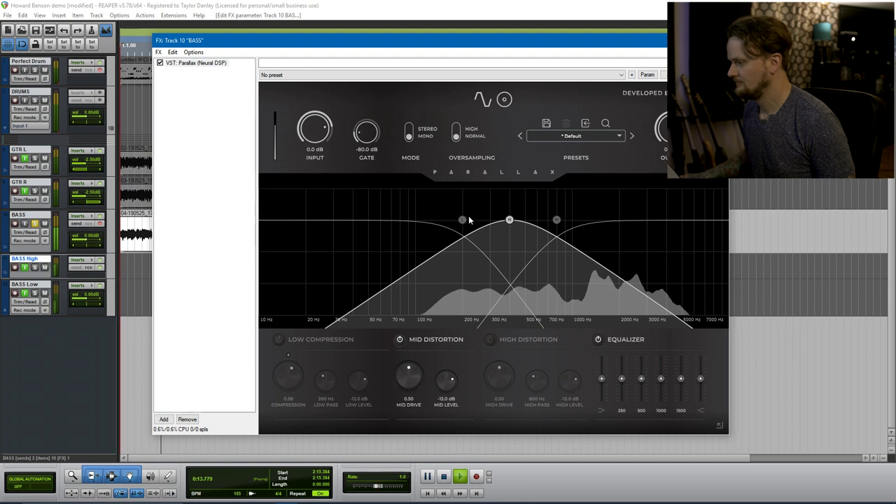
{"action": "mouse_move", "coordinate": [510, 222]}
{"action": "left_mouse_down"}
{"action": "mouse_move", "coordinate": [510, 260]}
{"action": "mouse_move", "coordinate": [510, 221]}
{"action": "left_mouse_up"}
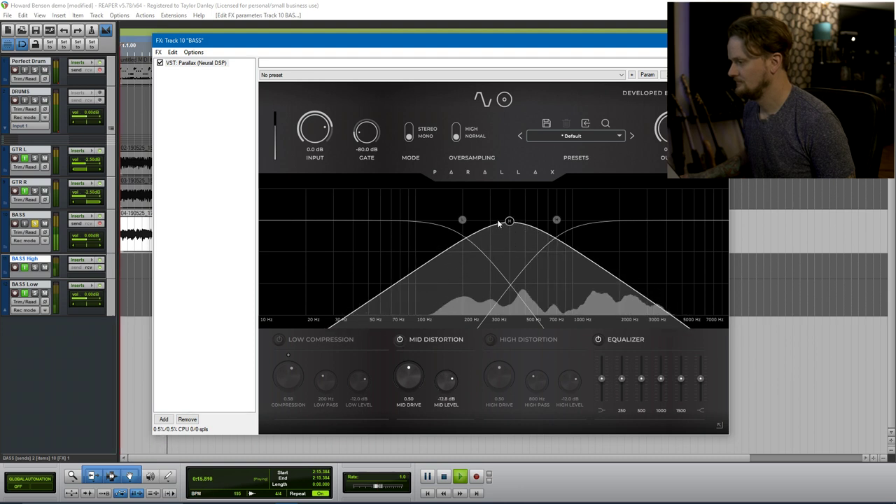
{"action": "left_click_drag", "start_coordinate": [419, 374], "coordinate": [407, 376]}
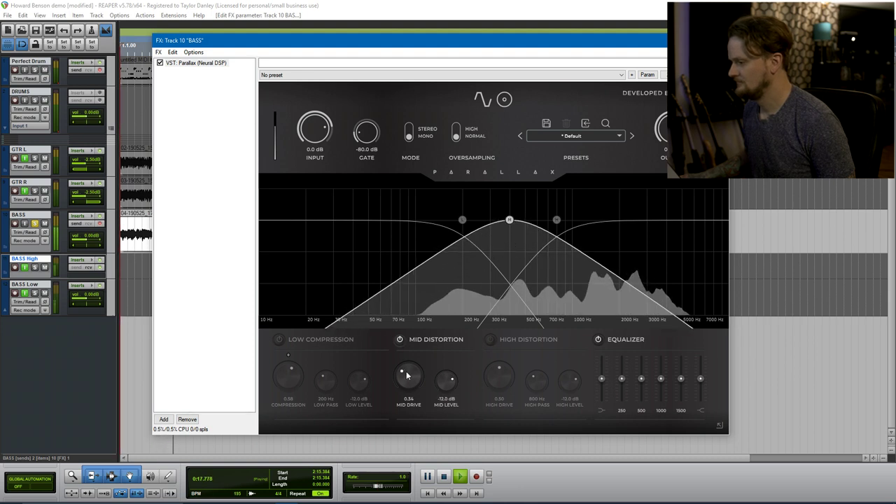
{"action": "scroll", "coordinate": [443, 379], "scroll_direction": "down", "scroll_amount": 5}
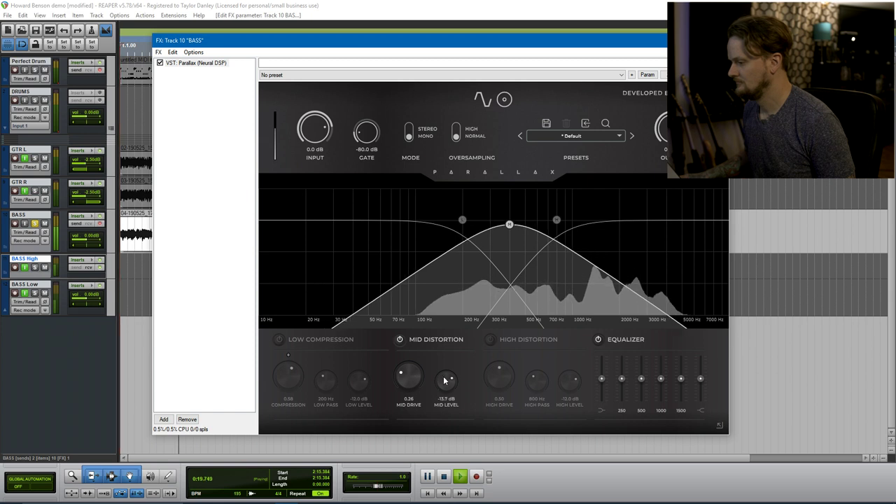
{"action": "scroll", "coordinate": [444, 380], "scroll_direction": "up", "scroll_amount": 3}
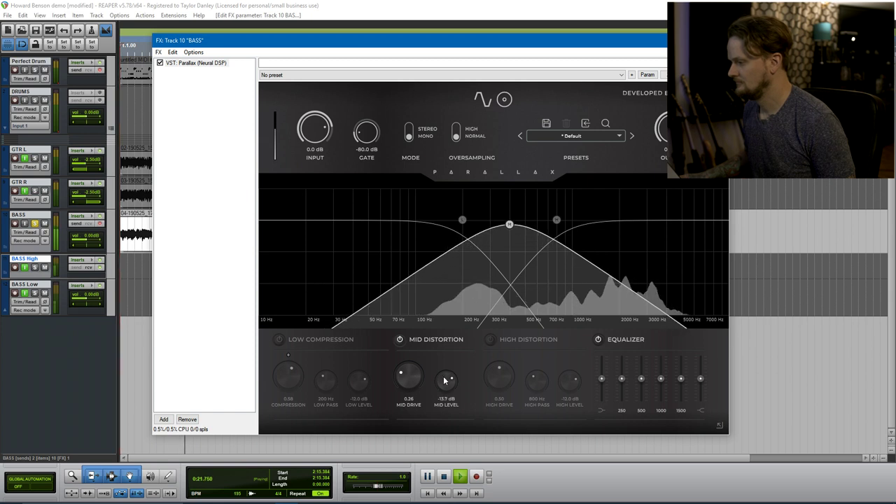
- Set oversampling to high quality, turn off the Equalizer, and reduce Mid Drive to 0.14
{"action": "left_click", "coordinate": [459, 131]}
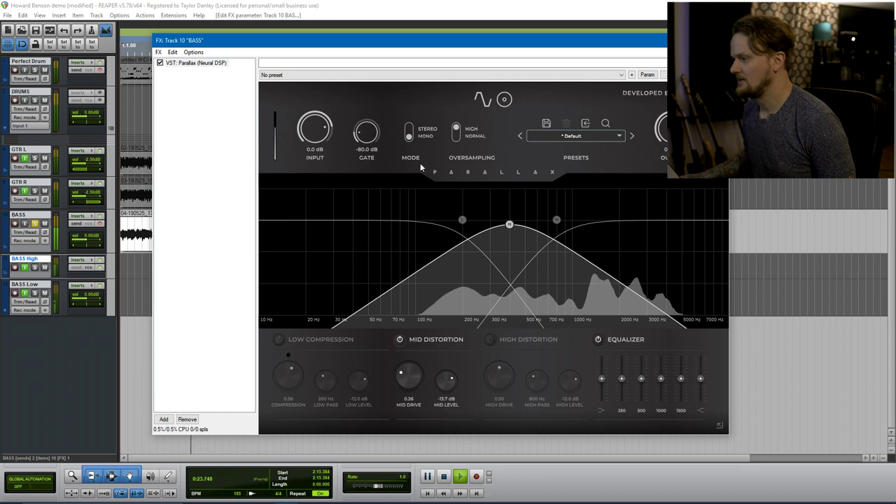
{"action": "scroll", "coordinate": [367, 136], "scroll_direction": "up", "scroll_amount": 3}
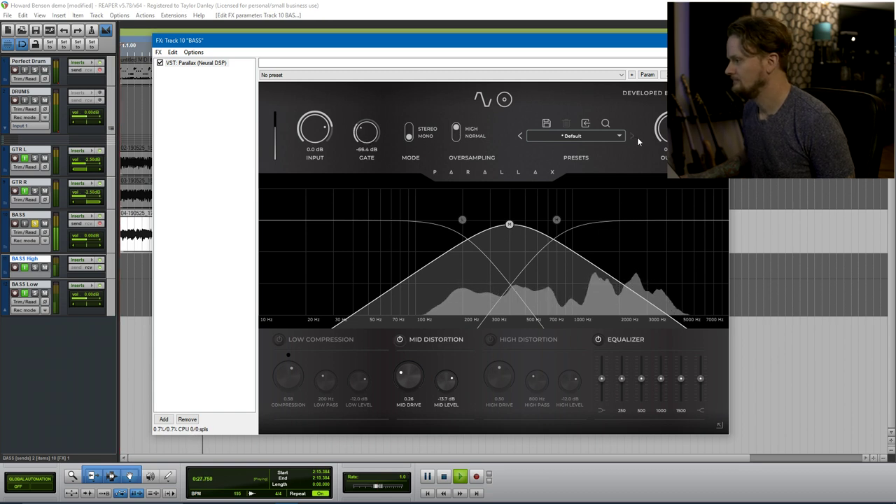
{"action": "scroll", "coordinate": [405, 379], "scroll_direction": "down", "scroll_amount": 3}
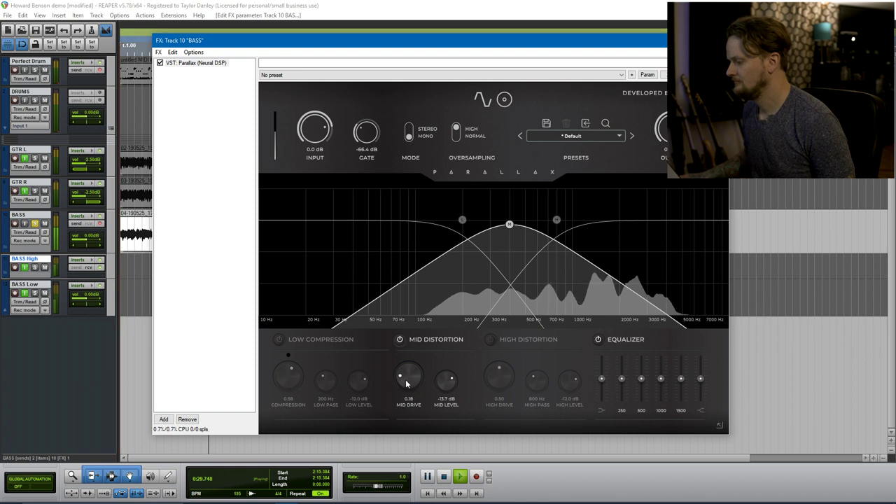
{"action": "scroll", "coordinate": [406, 380], "scroll_direction": "up", "scroll_amount": 1}
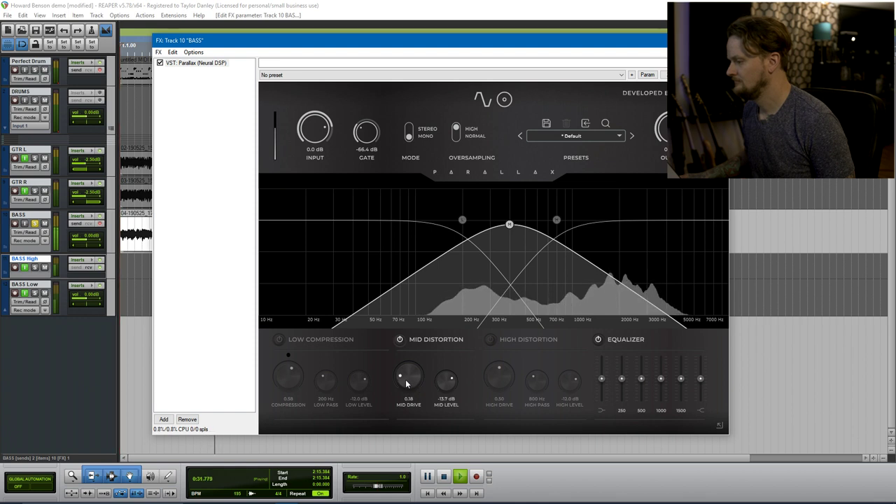
{"action": "left_click", "coordinate": [598, 339]}
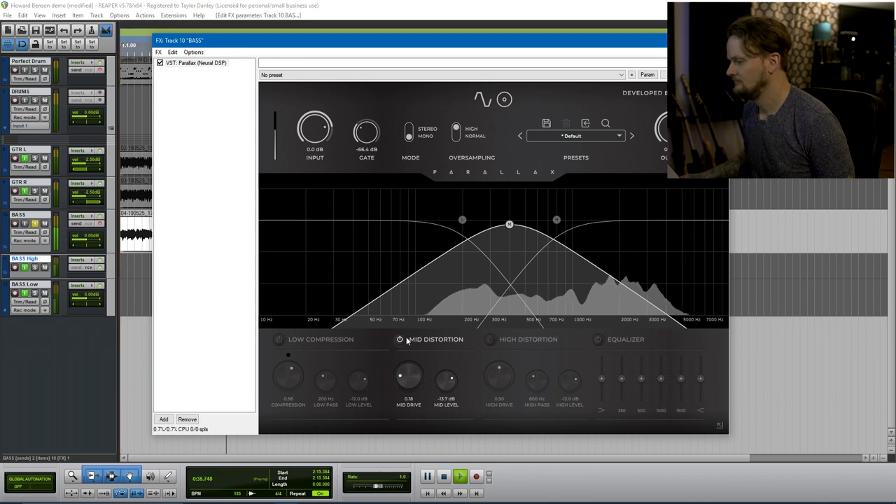
{"action": "key", "text": "space"}
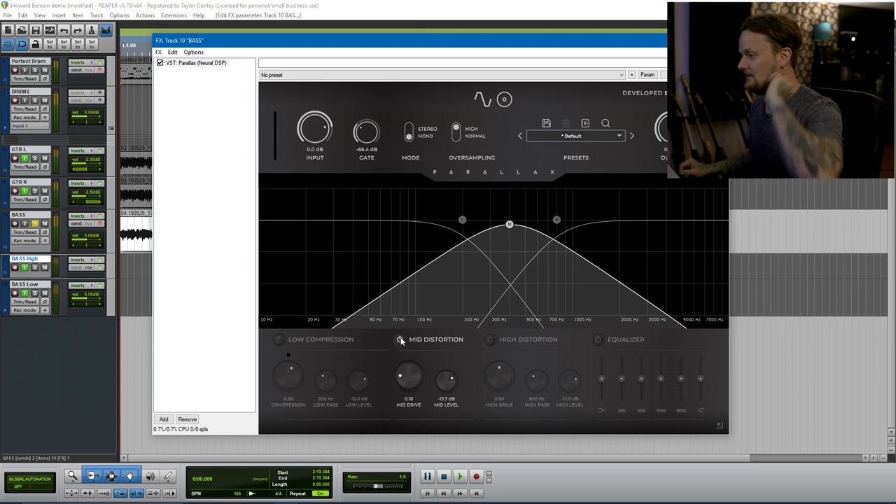
{"action": "key", "text": "space"}
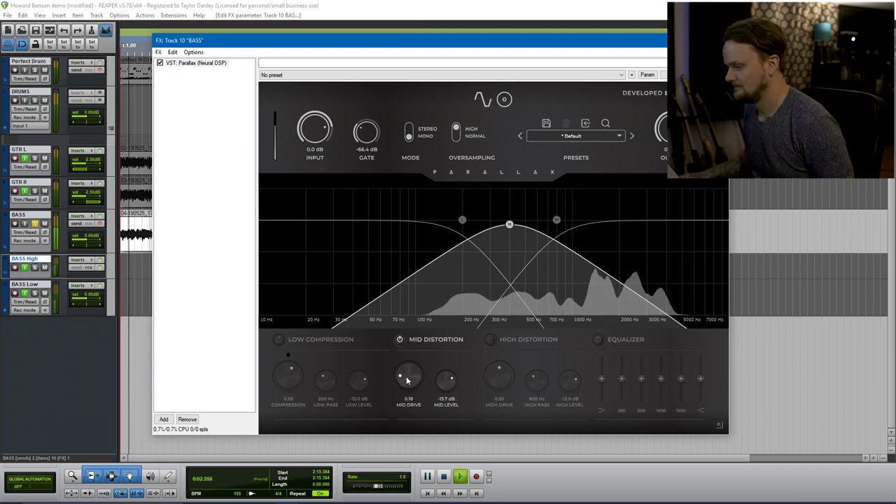
{"action": "left_click_drag", "start_coordinate": [407, 377], "coordinate": [407, 380]}
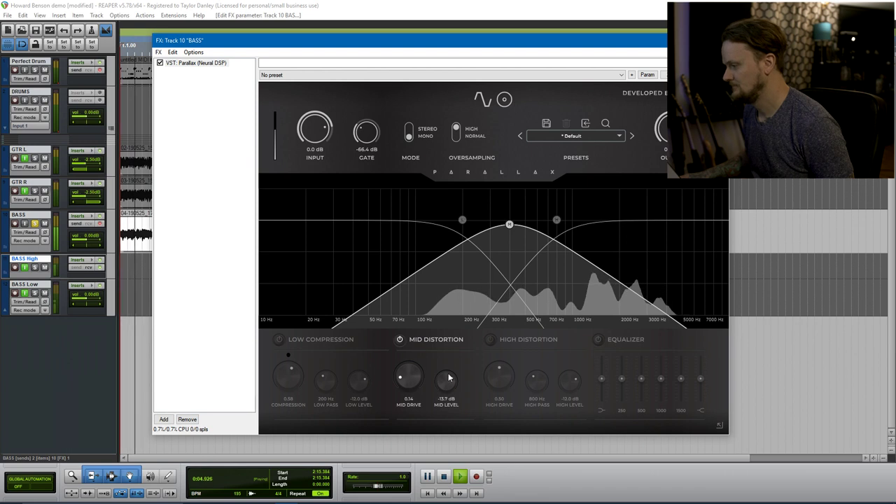
{"action": "key", "text": "space"}
- Solo the high distortion band and tune it to 1068 Hz, -13.7 dB and 0.32 drive
{"action": "left_click", "coordinate": [491, 340]}
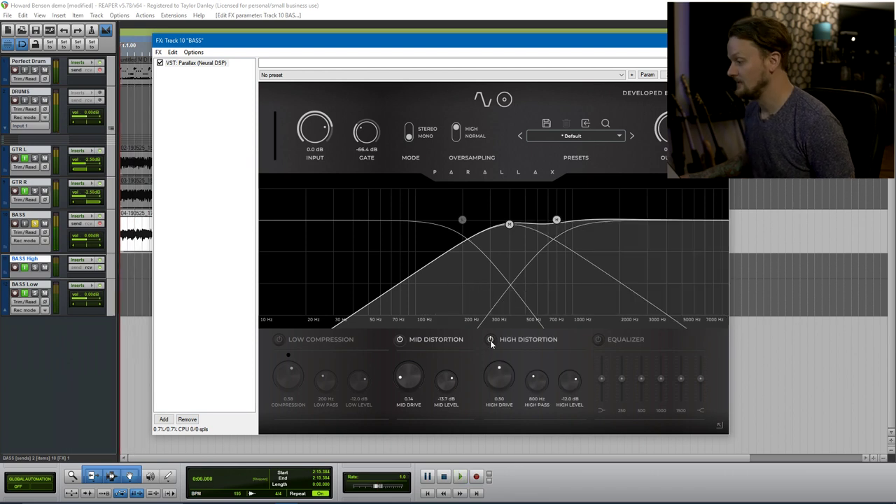
{"action": "left_click", "coordinate": [400, 340]}
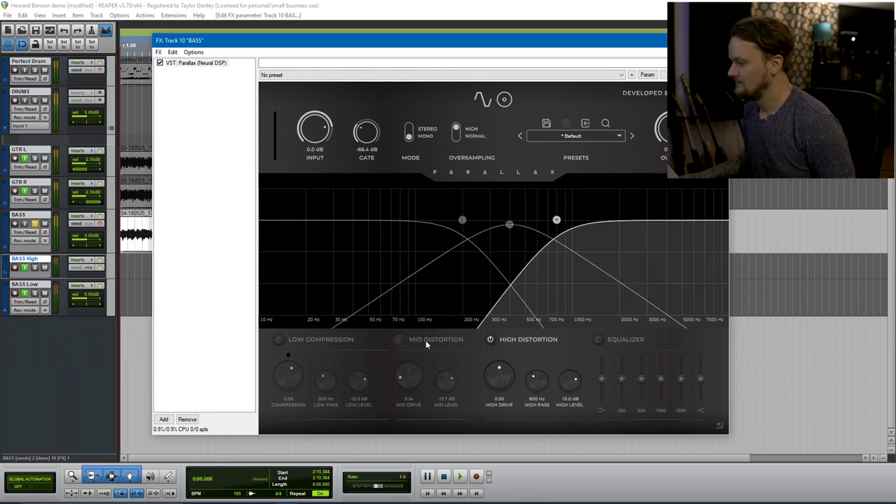
{"action": "key", "text": "space"}
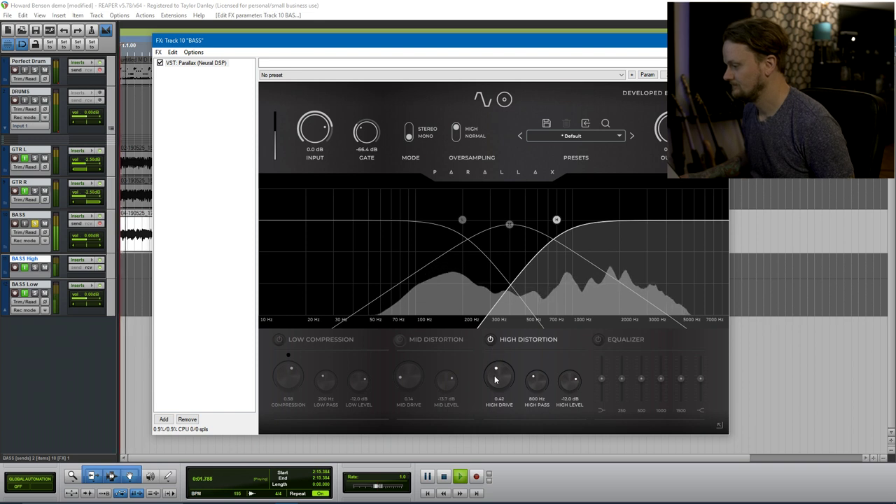
{"action": "scroll", "coordinate": [495, 380], "scroll_direction": "up", "scroll_amount": 3}
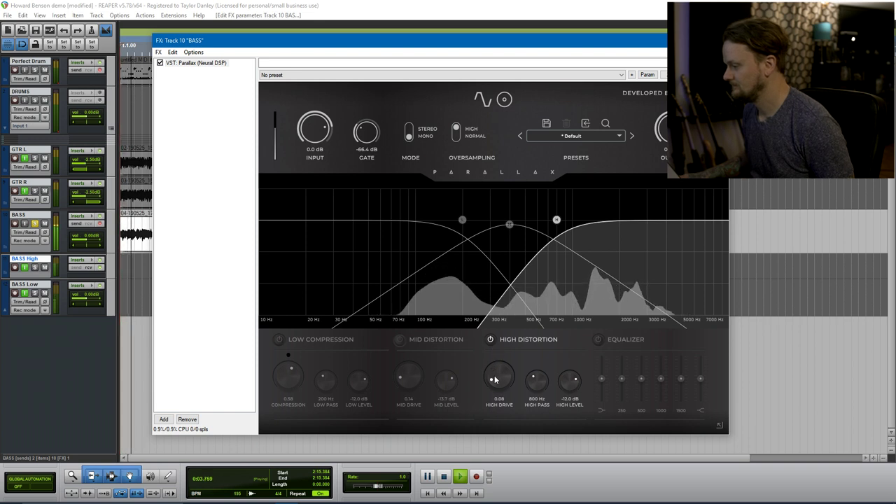
{"action": "scroll", "coordinate": [496, 381], "scroll_direction": "up", "scroll_amount": 1}
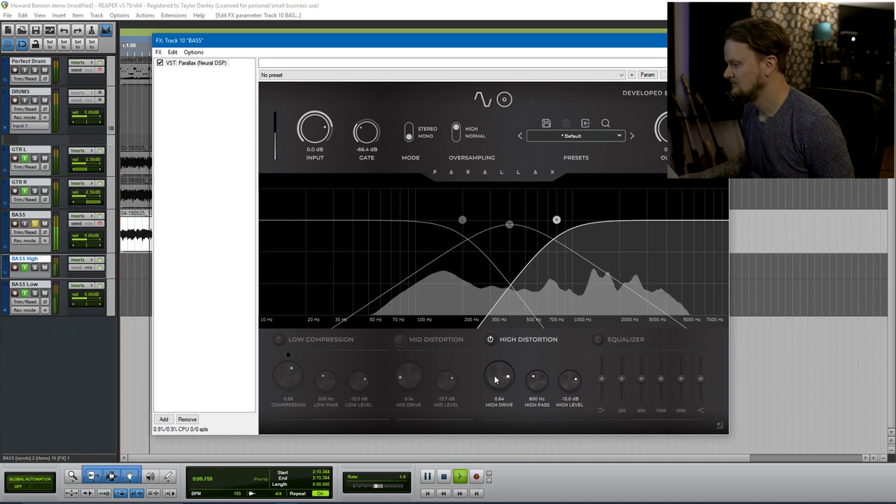
{"action": "scroll", "coordinate": [495, 380], "scroll_direction": "up", "scroll_amount": 4}
{"action": "scroll", "coordinate": [495, 380], "scroll_direction": "down", "scroll_amount": 15}
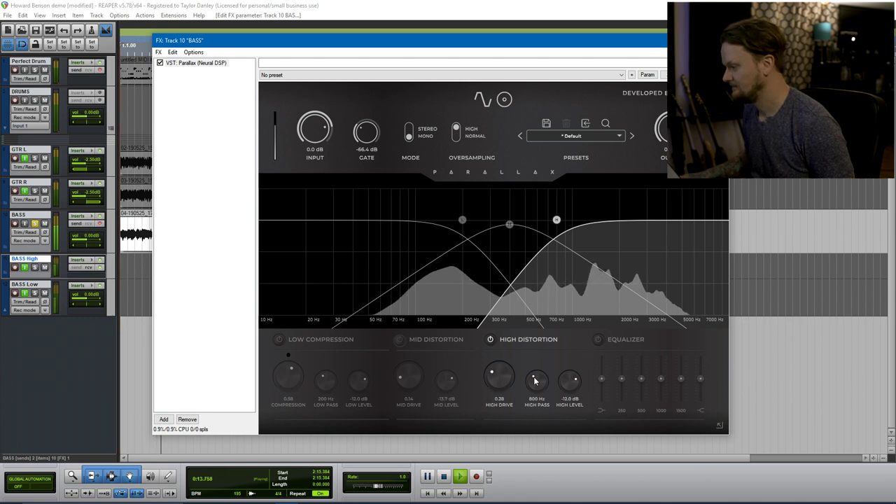
{"action": "scroll", "coordinate": [535, 380], "scroll_direction": "up", "scroll_amount": 2}
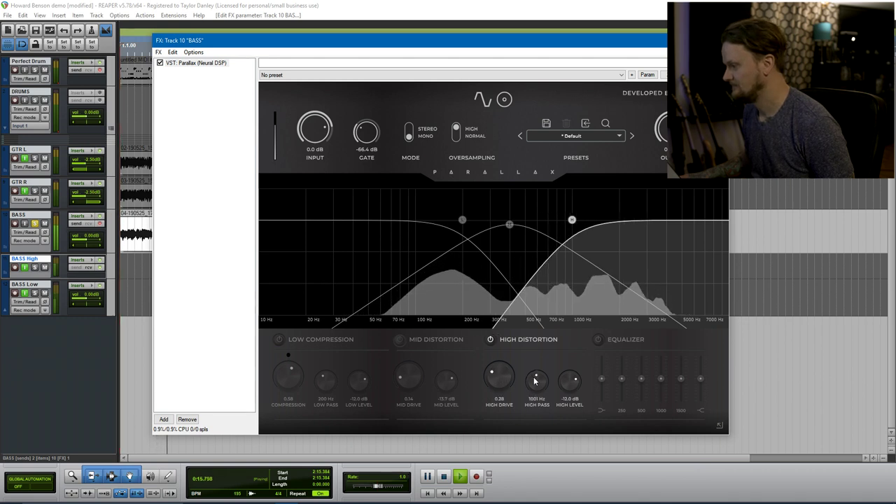
{"action": "scroll", "coordinate": [535, 380], "scroll_direction": "up", "scroll_amount": 1}
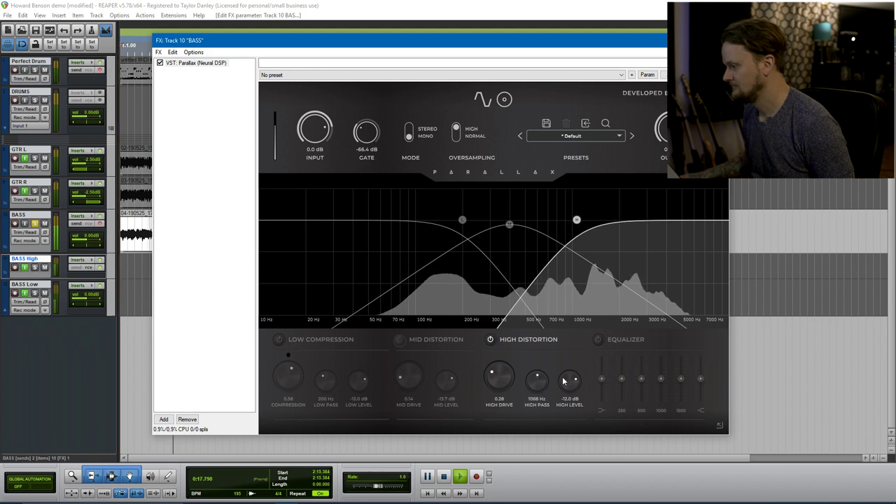
{"action": "scroll", "coordinate": [568, 381], "scroll_direction": "down", "scroll_amount": 3}
{"action": "scroll", "coordinate": [565, 381], "scroll_direction": "up", "scroll_amount": 2}
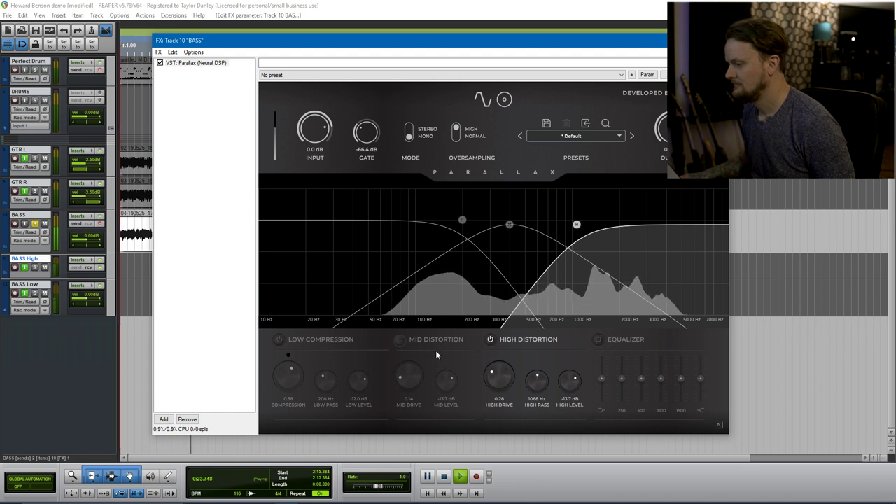
- Compare with Mid Distortion back on, then stop and switch both distortion bands off
{"action": "left_click", "coordinate": [400, 339]}
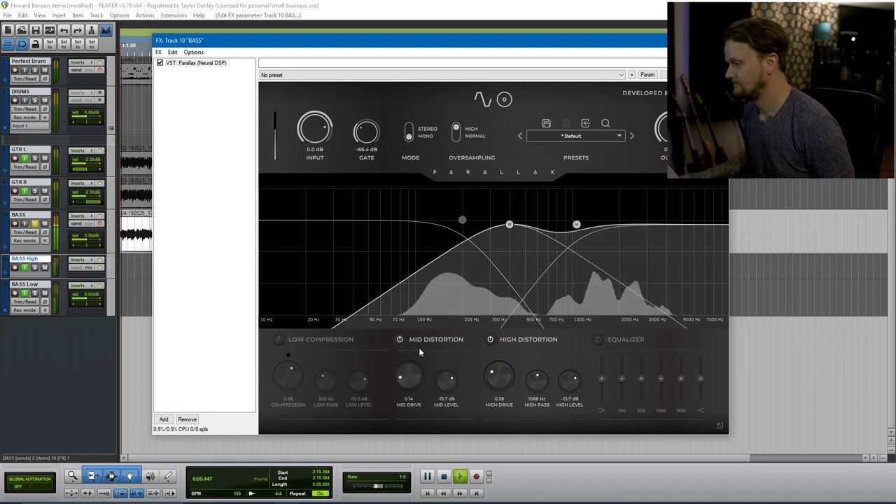
{"action": "scroll", "coordinate": [501, 381], "scroll_direction": "up", "scroll_amount": 1}
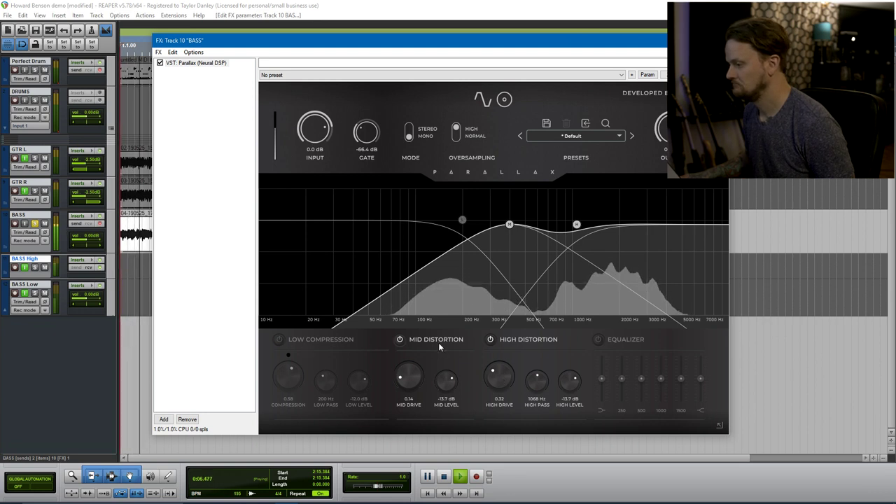
{"action": "key", "text": "space"}
{"action": "left_click", "coordinate": [490, 339]}
{"action": "left_click", "coordinate": [399, 339]}
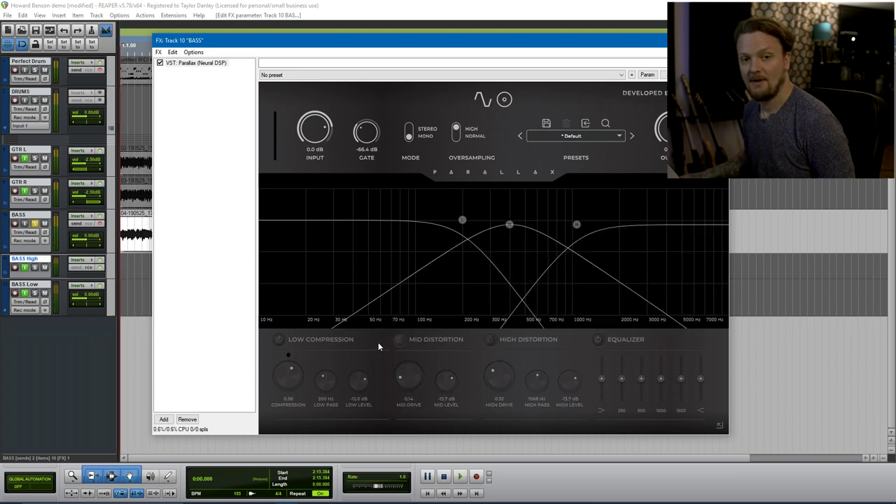
- Enable the low compression band and bring its compression down to 0.58 while playing
{"action": "left_click", "coordinate": [279, 339]}
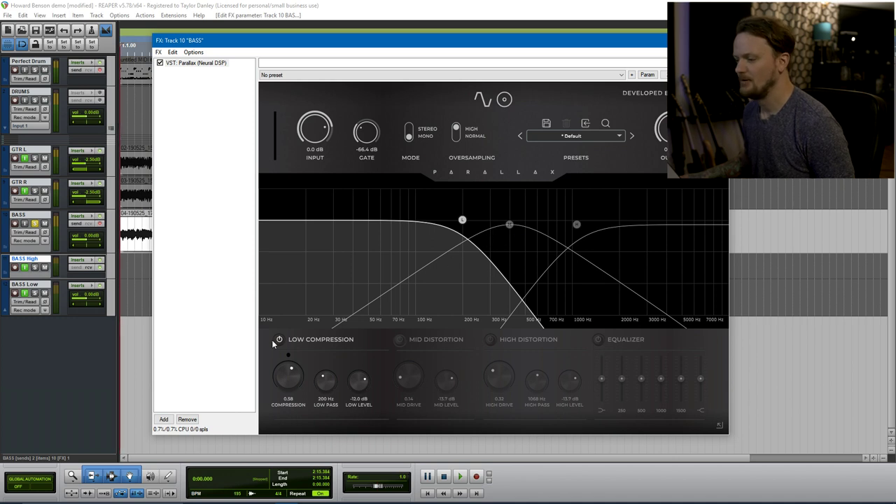
{"action": "key", "text": "space"}
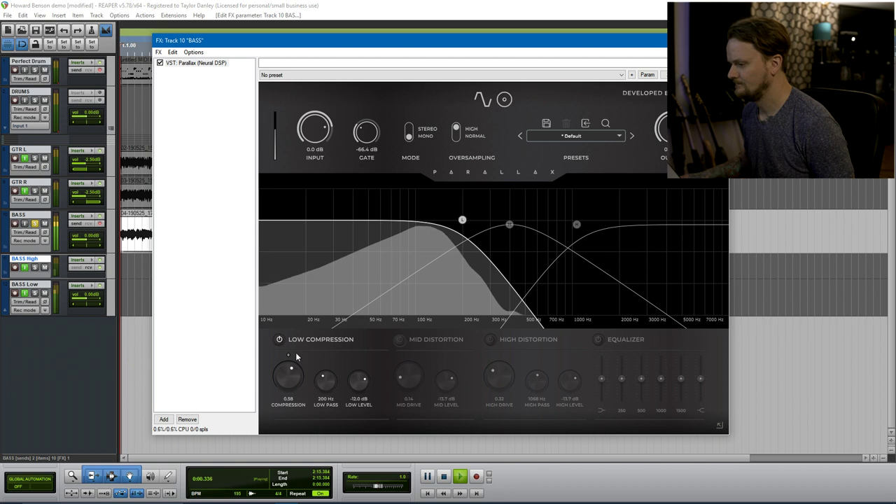
{"action": "left_click_drag", "start_coordinate": [293, 376], "coordinate": [294, 382]}
{"action": "scroll", "coordinate": [294, 382], "scroll_direction": "up", "scroll_amount": 2}
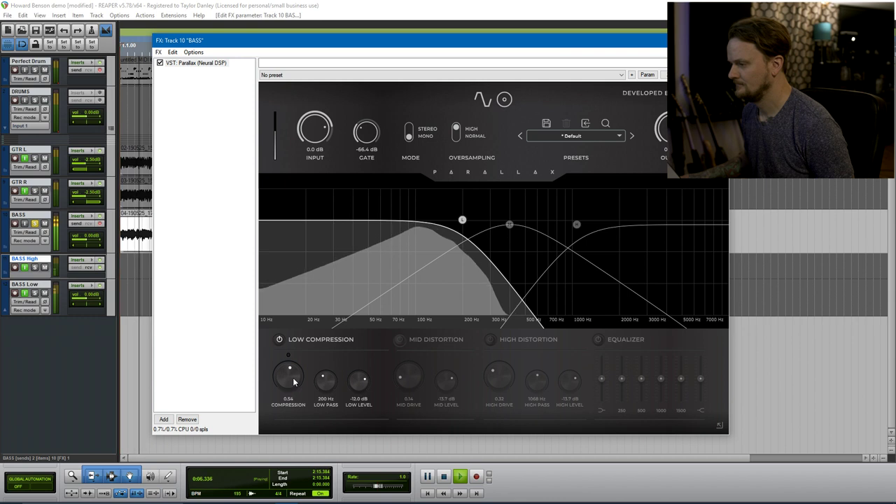
{"action": "scroll", "coordinate": [294, 381], "scroll_direction": "up", "scroll_amount": 1}
{"action": "scroll", "coordinate": [294, 382], "scroll_direction": "up", "scroll_amount": 7}
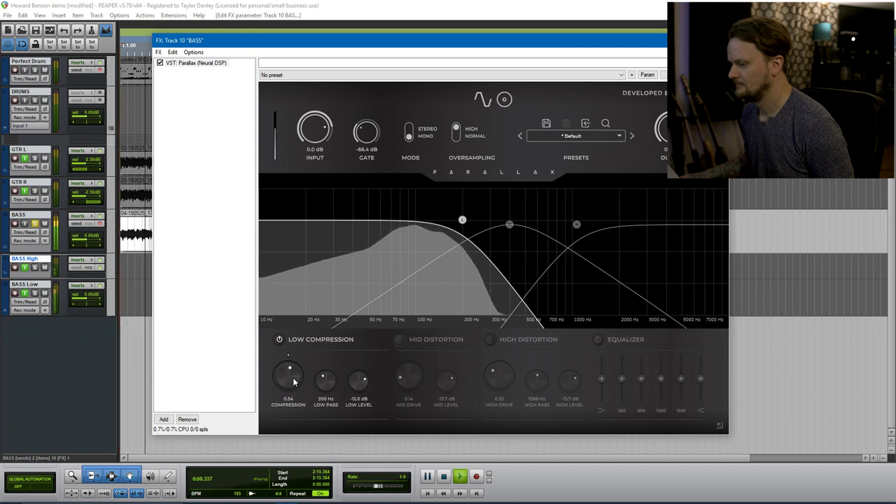
{"action": "scroll", "coordinate": [293, 381], "scroll_direction": "up", "scroll_amount": 2}
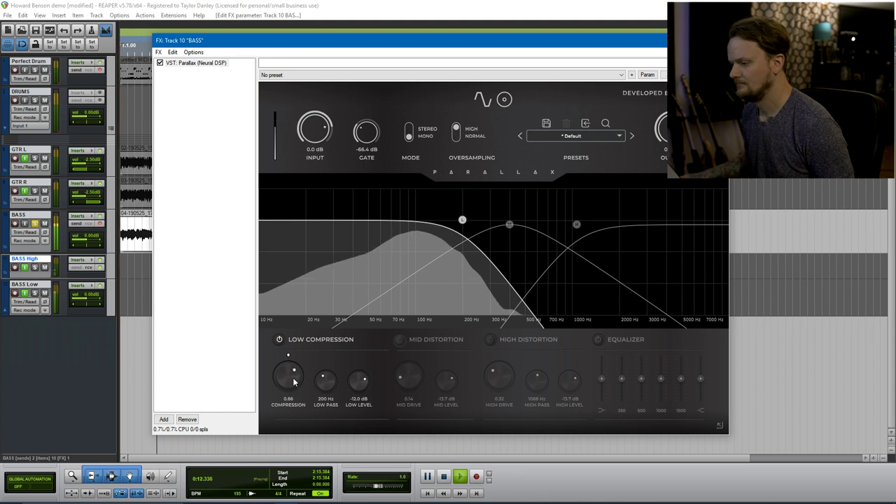
{"action": "key", "text": "space"}
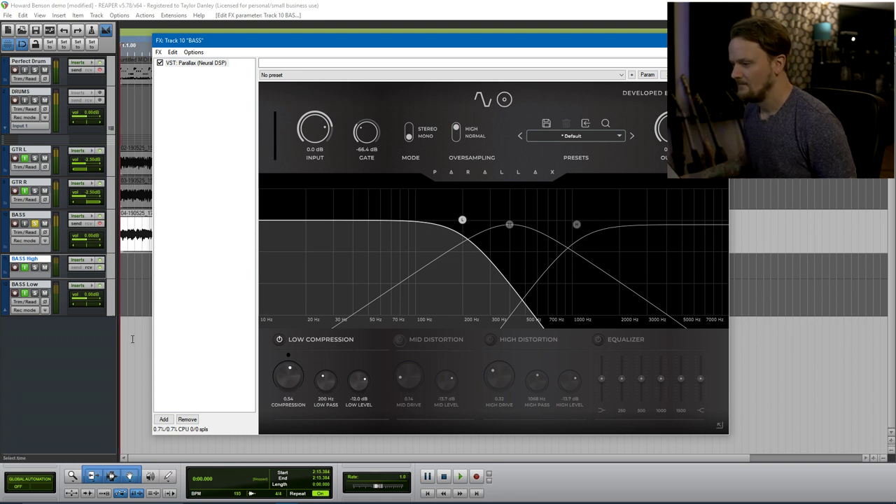
- Set the low compression band's low pass to 154 Hz while listening to the mix
{"action": "left_click", "coordinate": [127, 306]}
{"action": "key", "text": "space"}
{"action": "scroll", "coordinate": [283, 379], "scroll_direction": "up", "scroll_amount": 2}
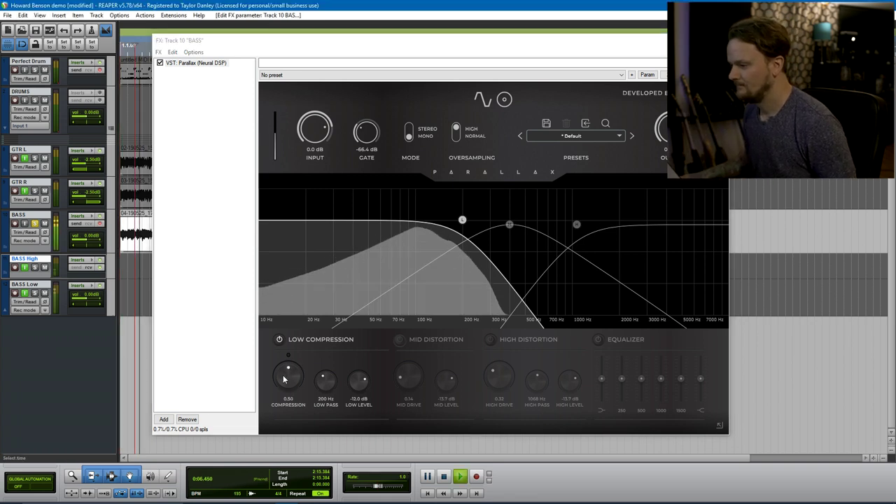
{"action": "scroll", "coordinate": [283, 378], "scroll_direction": "down", "scroll_amount": 2}
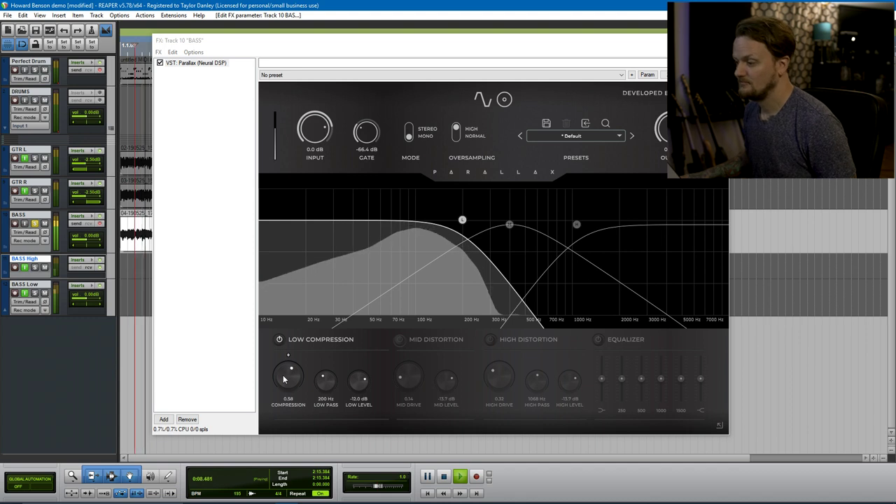
{"action": "scroll", "coordinate": [284, 379], "scroll_direction": "up", "scroll_amount": 2}
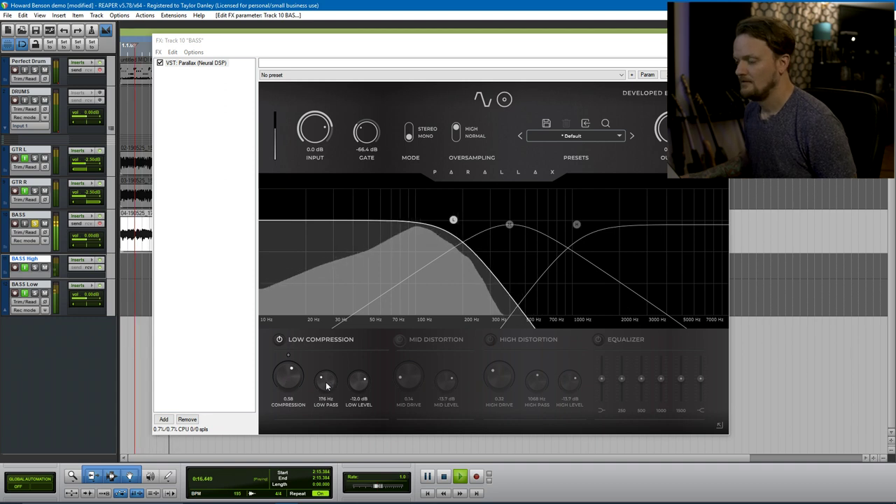
{"action": "scroll", "coordinate": [326, 386], "scroll_direction": "down", "scroll_amount": 4}
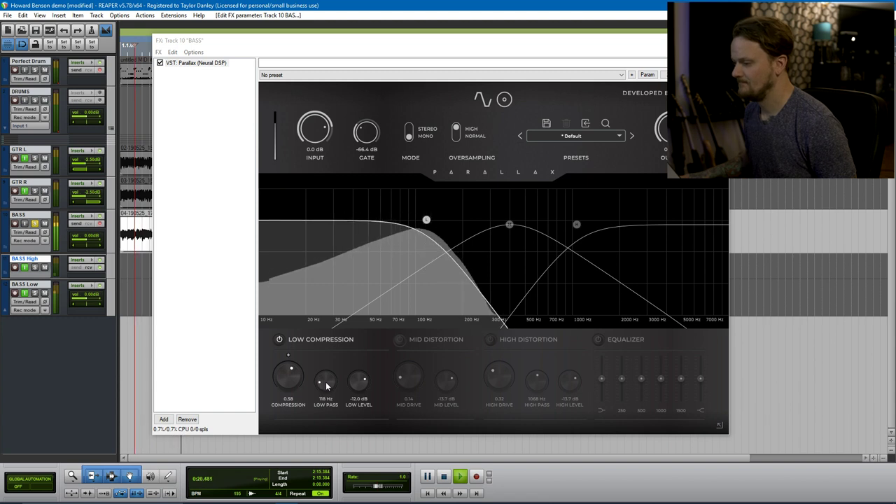
{"action": "scroll", "coordinate": [327, 386], "scroll_direction": "down", "scroll_amount": 2}
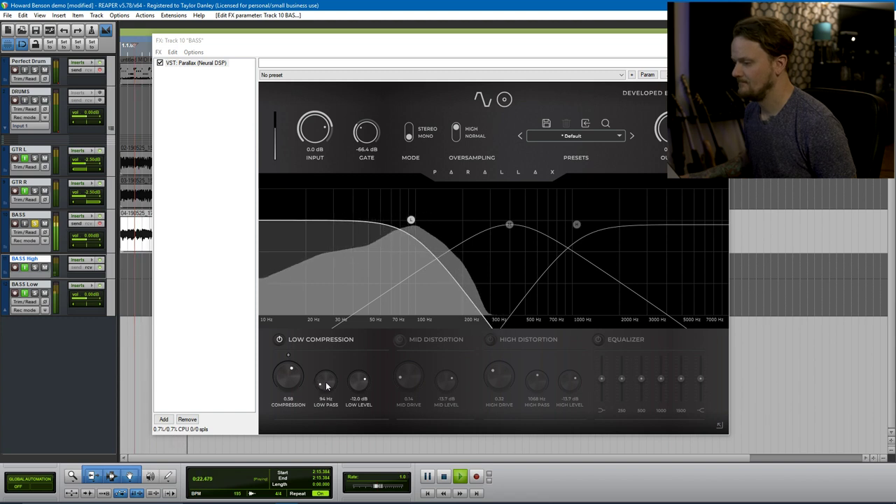
{"action": "scroll", "coordinate": [327, 386], "scroll_direction": "up", "scroll_amount": 4}
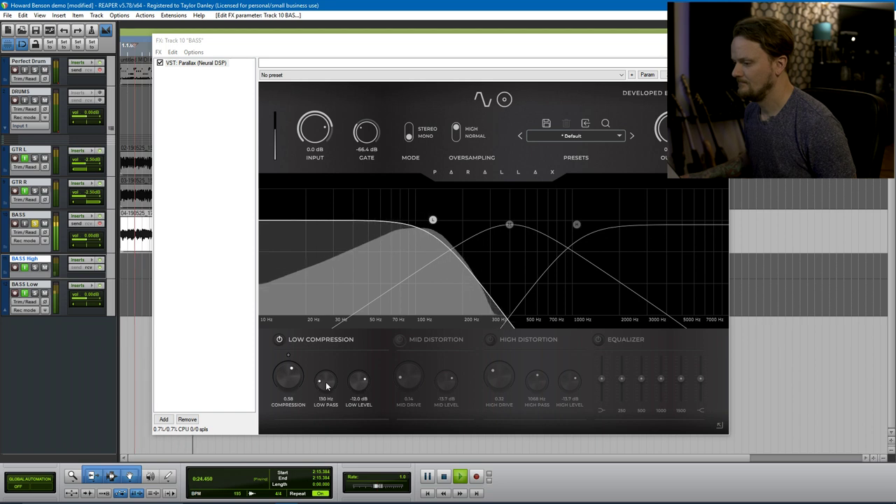
{"action": "key", "text": "space"}
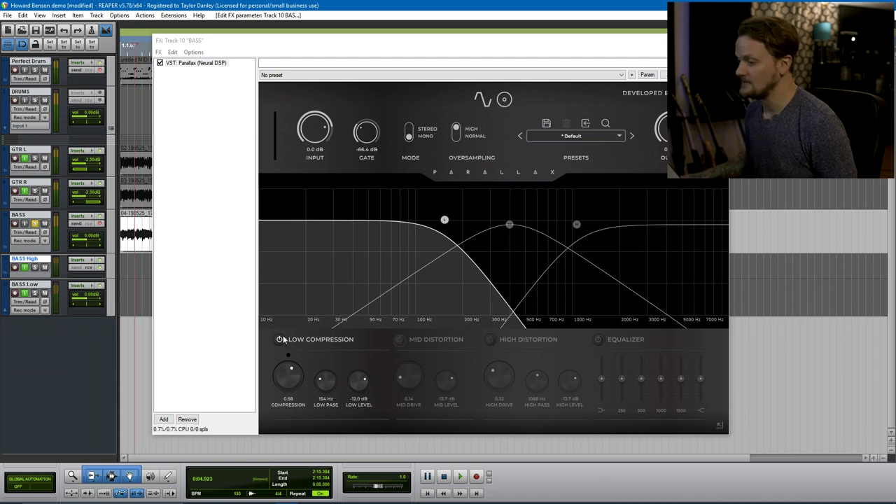
- Switch Mid and High Distortion back on and play with all bands active
{"action": "left_click", "coordinate": [400, 340]}
{"action": "left_click", "coordinate": [490, 340]}
{"action": "key", "text": "space"}
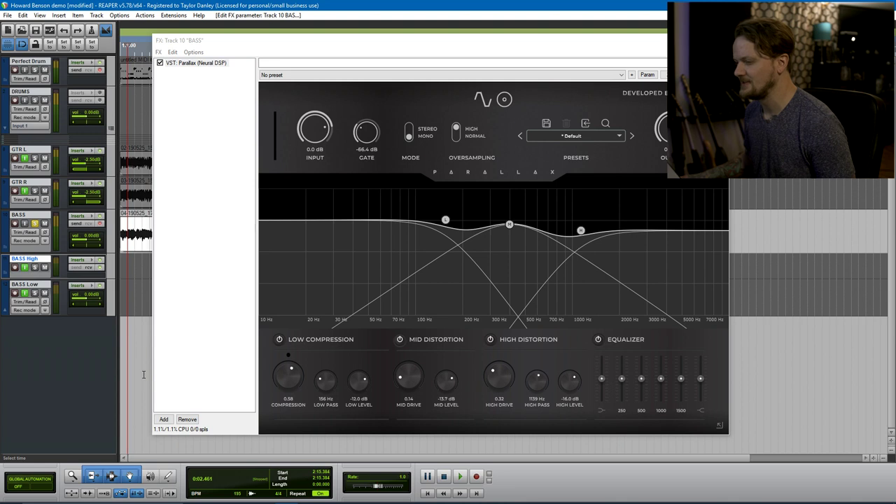
{"action": "key", "text": "space"}
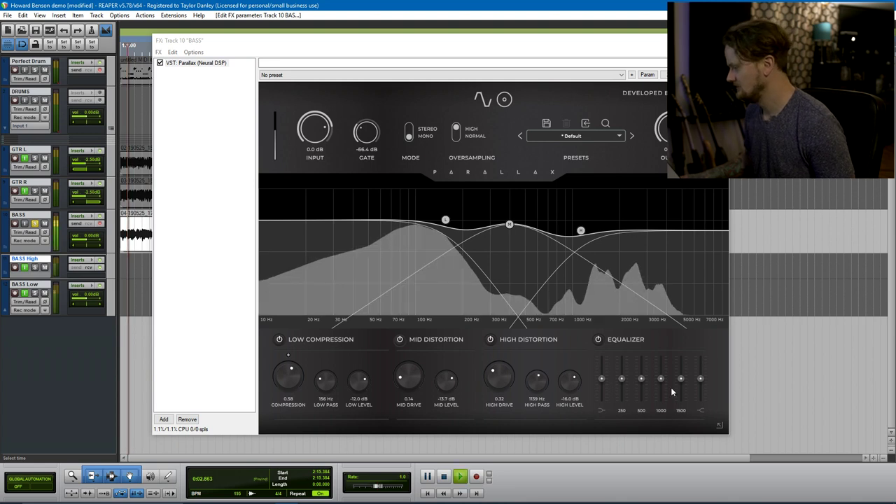
- Shape the EQ by lowering 1000 Hz, raising 250 Hz and adjusting the low shelf, then replay
{"action": "left_click_drag", "start_coordinate": [661, 379], "coordinate": [701, 376]}
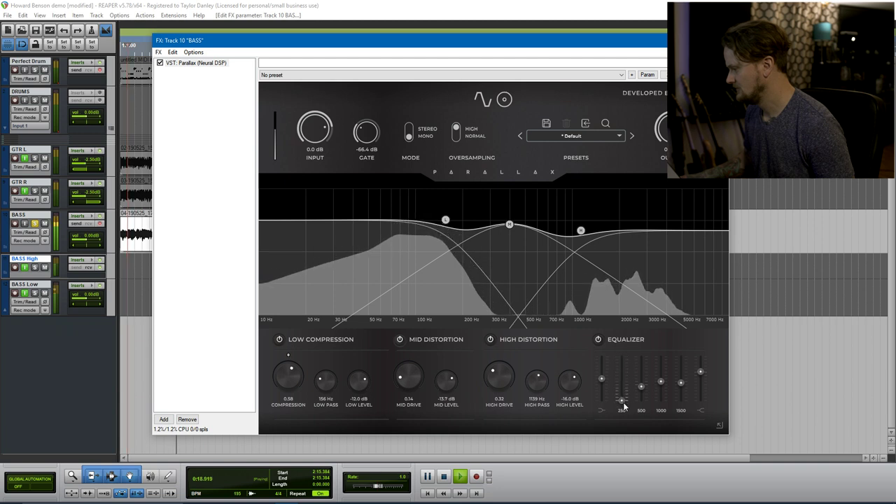
{"action": "left_click_drag", "start_coordinate": [625, 405], "coordinate": [599, 355]}
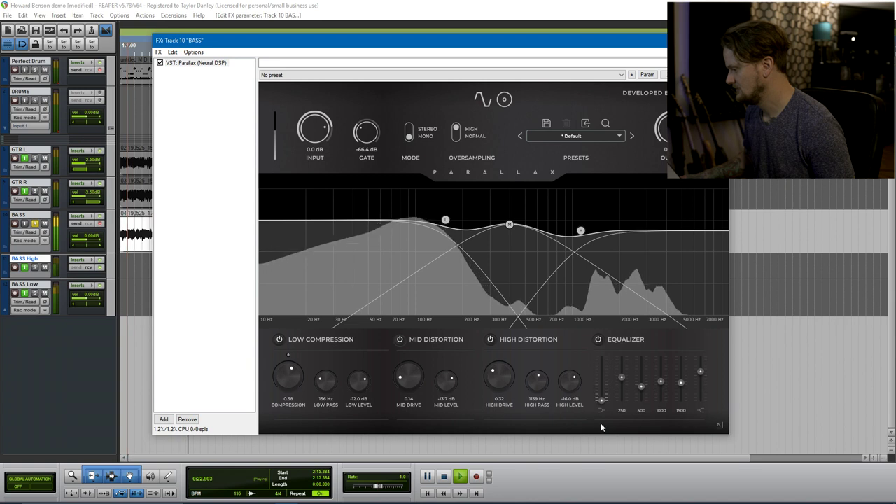
{"action": "left_click_drag", "start_coordinate": [606, 361], "coordinate": [607, 375]}
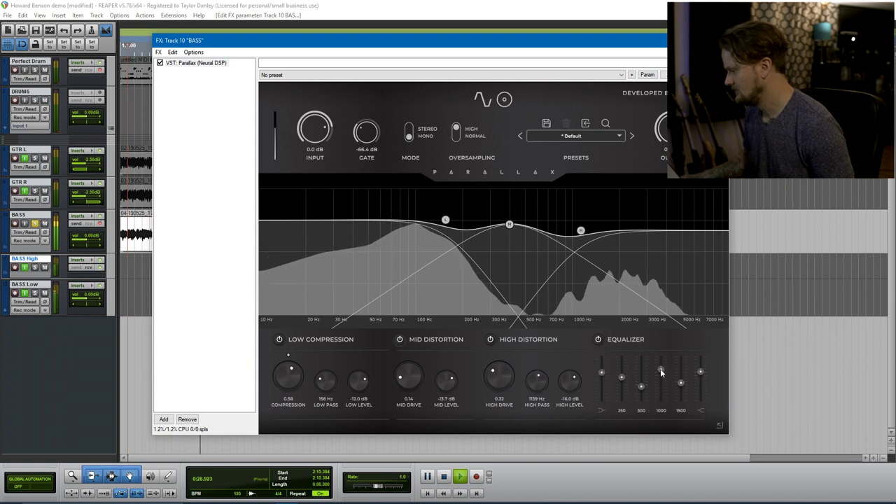
{"action": "left_click_drag", "start_coordinate": [663, 383], "coordinate": [681, 380]}
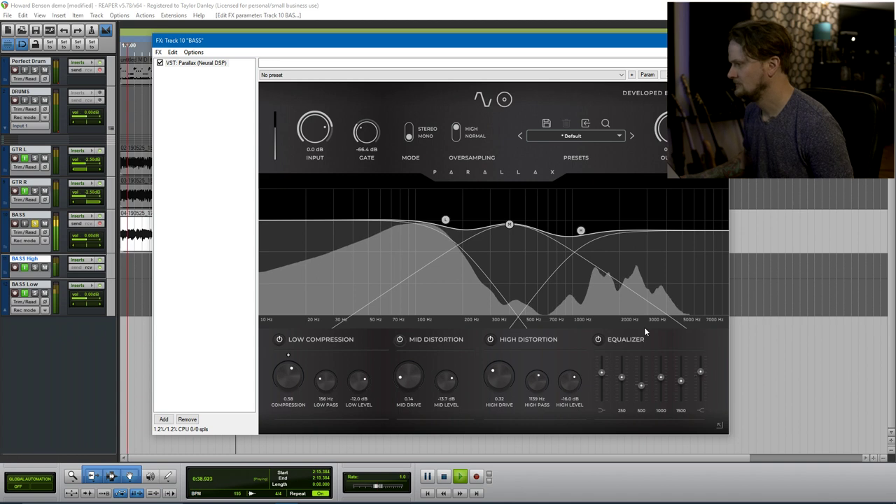
{"action": "key", "text": "space"}
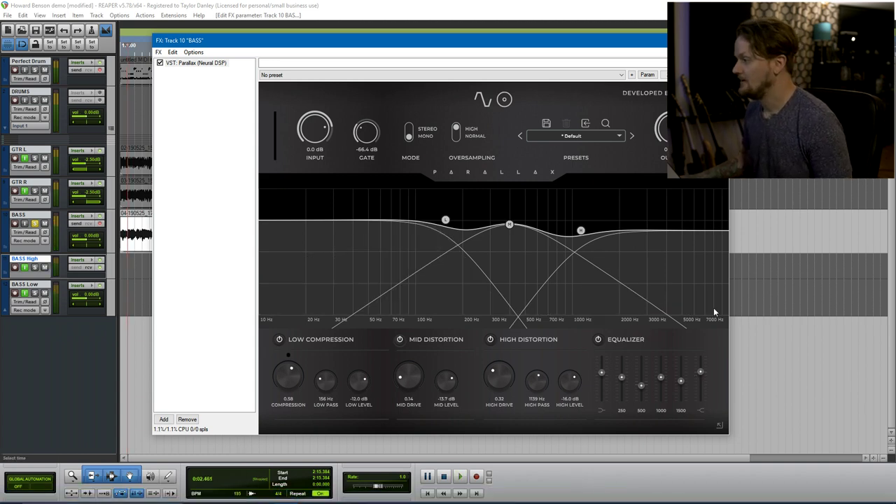
{"action": "left_click", "coordinate": [137, 364]}
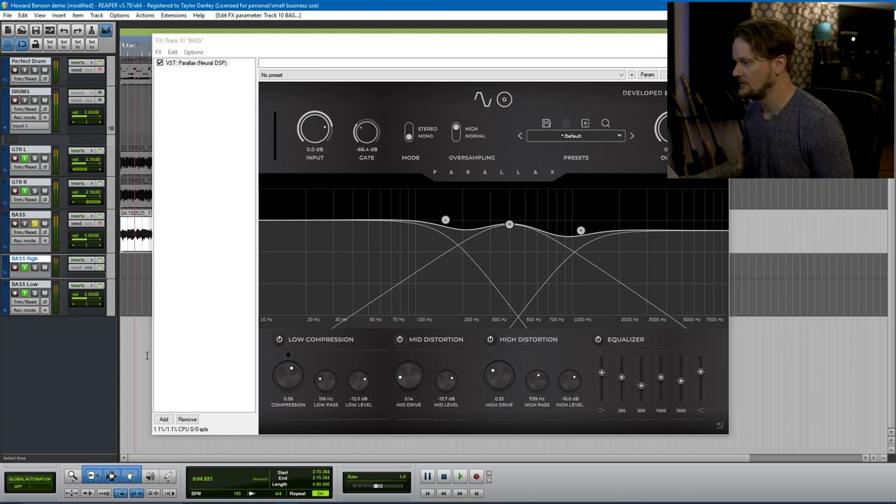
{"action": "key", "text": "space"}
- On the cab mic page, switch off the Ribbon 121 second mic and stop playback
{"action": "left_click", "coordinate": [504, 99]}
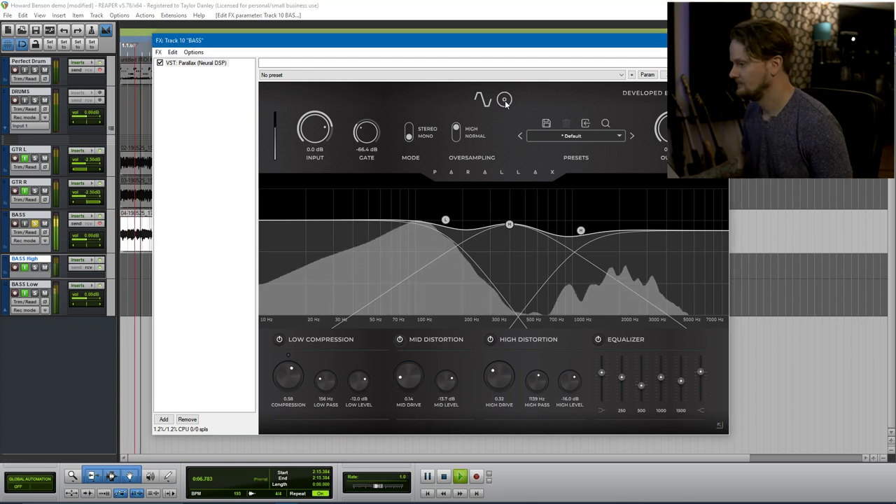
{"action": "left_click", "coordinate": [713, 234]}
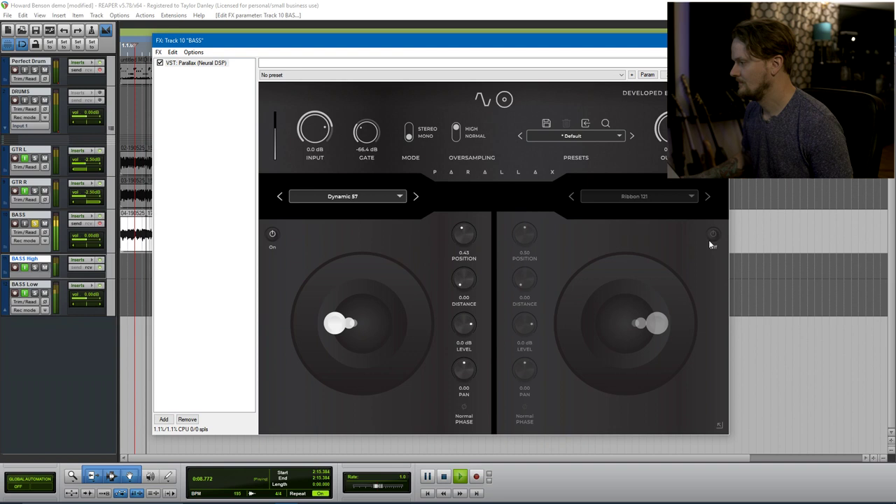
{"action": "key", "text": "space"}
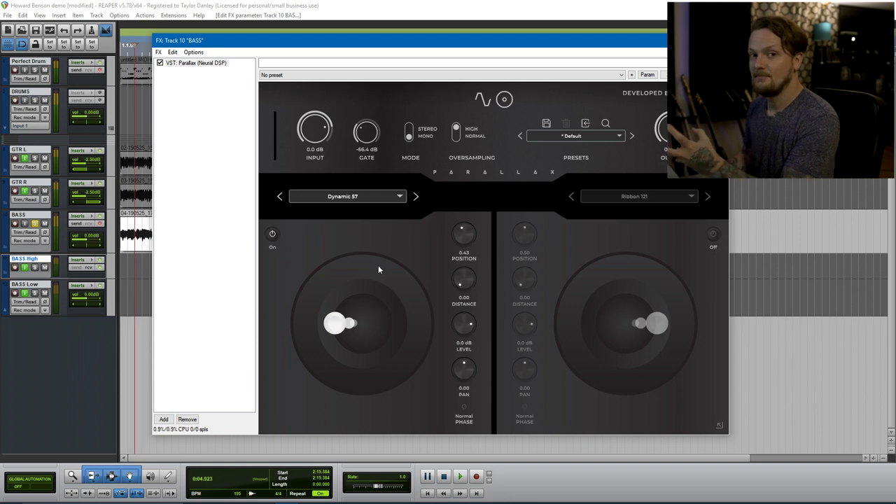
- Audition Dynamic 906, Condenser 184, Ribbon 160 and Ribbon 121, settling on Dynamic 421 for mic one
{"action": "left_click", "coordinate": [362, 199]}
{"action": "left_click", "coordinate": [329, 231]}
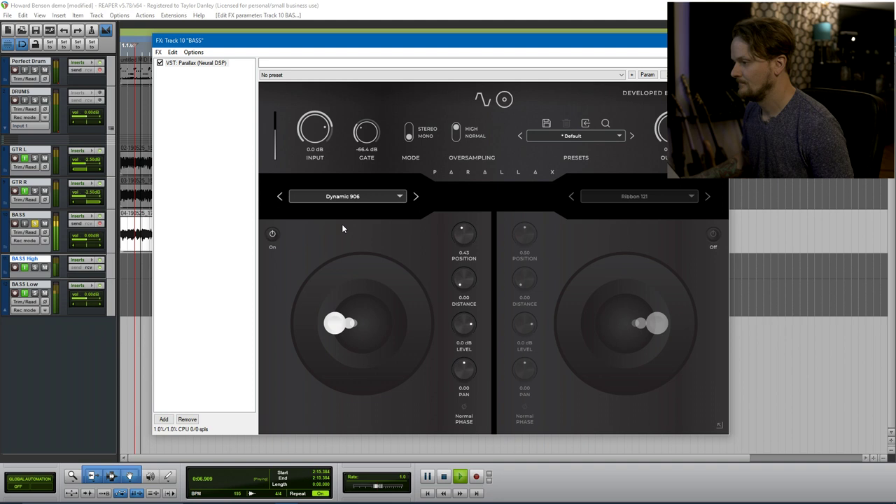
{"action": "left_click", "coordinate": [365, 199]}
{"action": "left_click", "coordinate": [339, 239]}
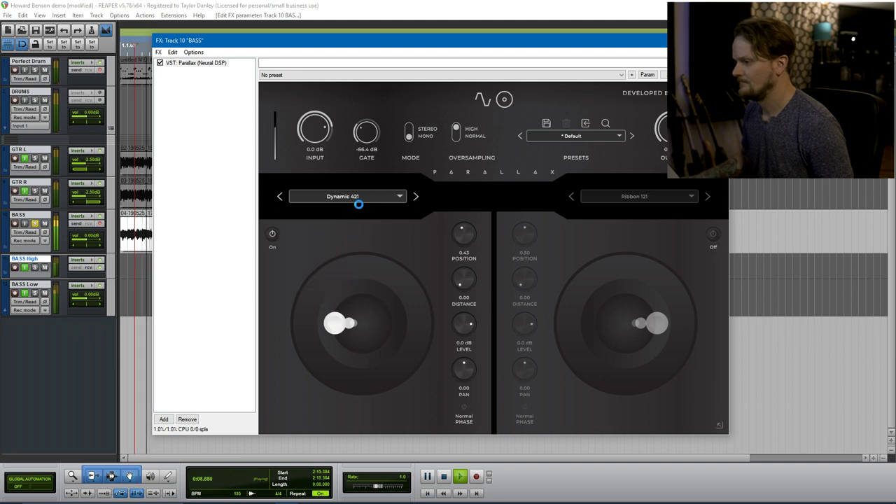
{"action": "left_click", "coordinate": [364, 199]}
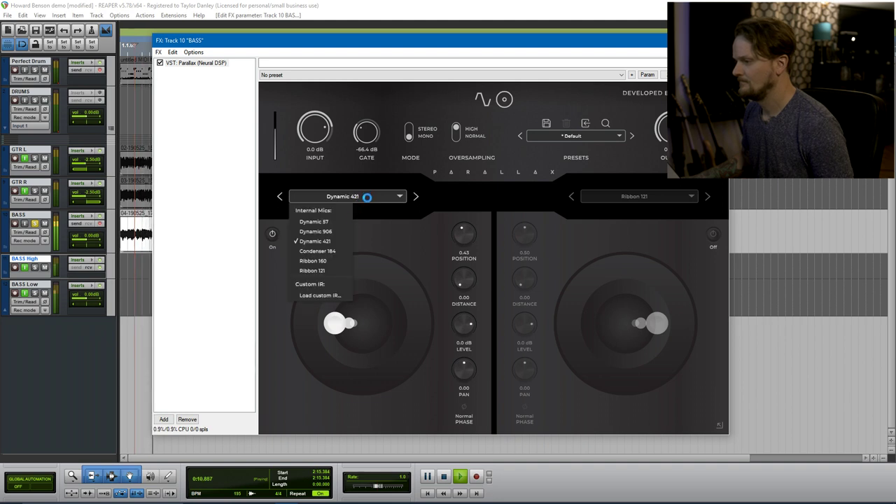
{"action": "left_click", "coordinate": [341, 252]}
{"action": "left_click", "coordinate": [368, 195]}
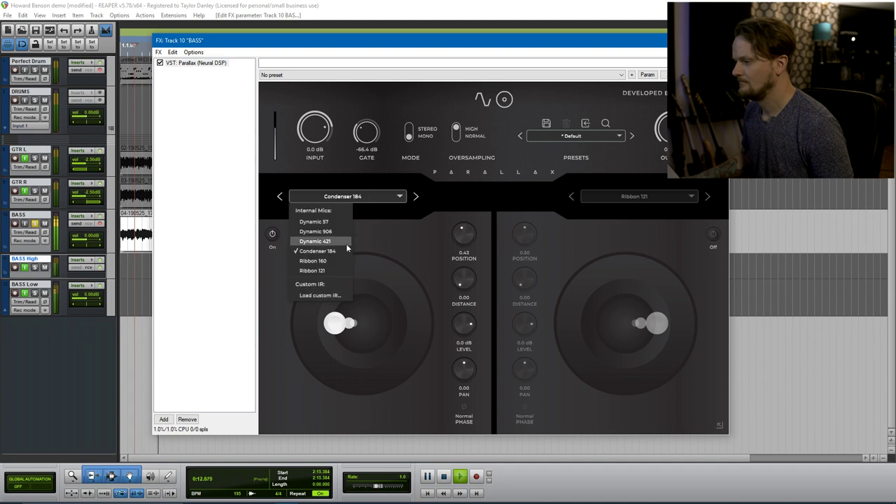
{"action": "left_click", "coordinate": [340, 257]}
{"action": "left_click", "coordinate": [367, 197]}
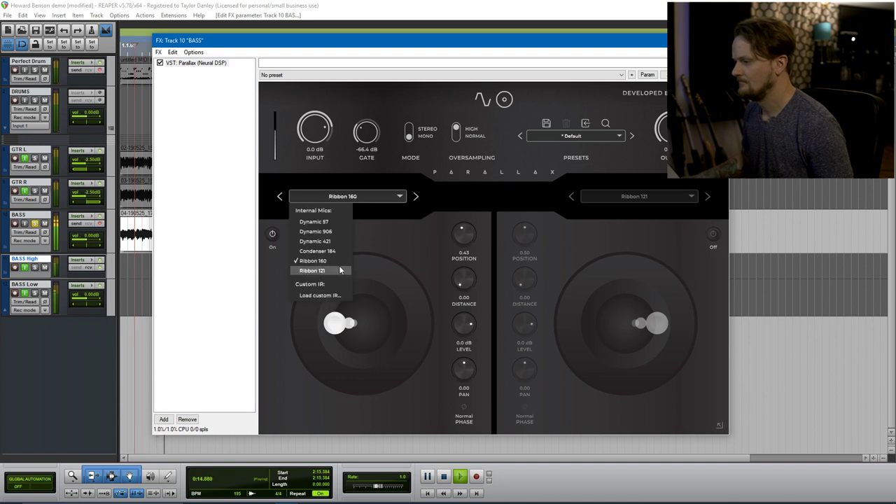
{"action": "left_click", "coordinate": [340, 270]}
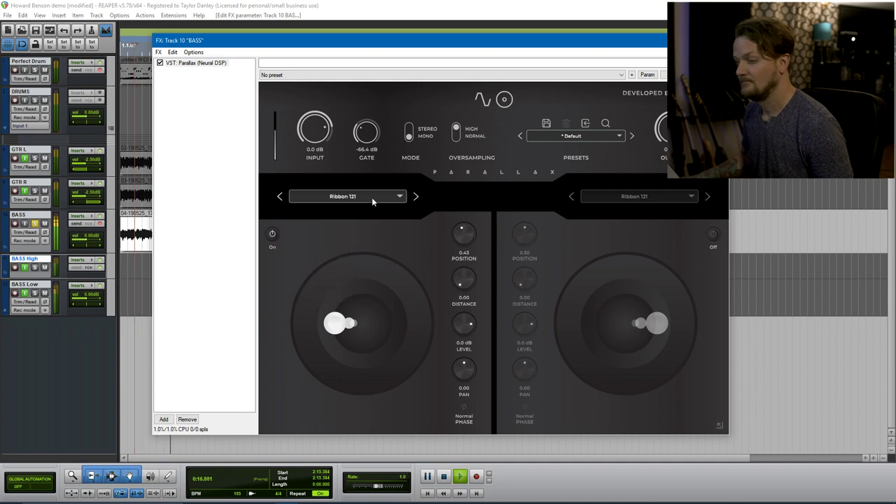
{"action": "left_click", "coordinate": [372, 198]}
{"action": "left_click", "coordinate": [342, 240]}
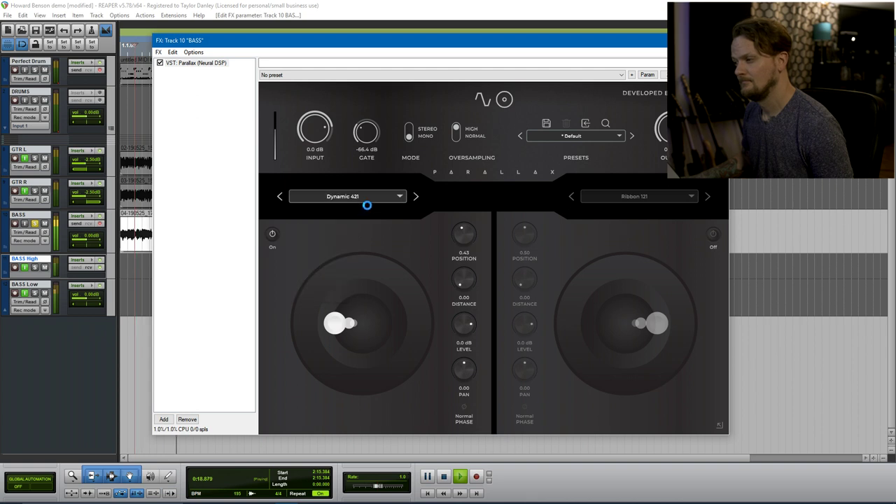
- Place the Dynamic 421 at position 0.20 and distance 0.24, then switch it off
{"action": "mouse_move", "coordinate": [329, 320]}
{"action": "left_mouse_down"}
{"action": "mouse_move", "coordinate": [362, 318]}
{"action": "mouse_move", "coordinate": [301, 323]}
{"action": "mouse_move", "coordinate": [343, 323]}
{"action": "left_mouse_up"}
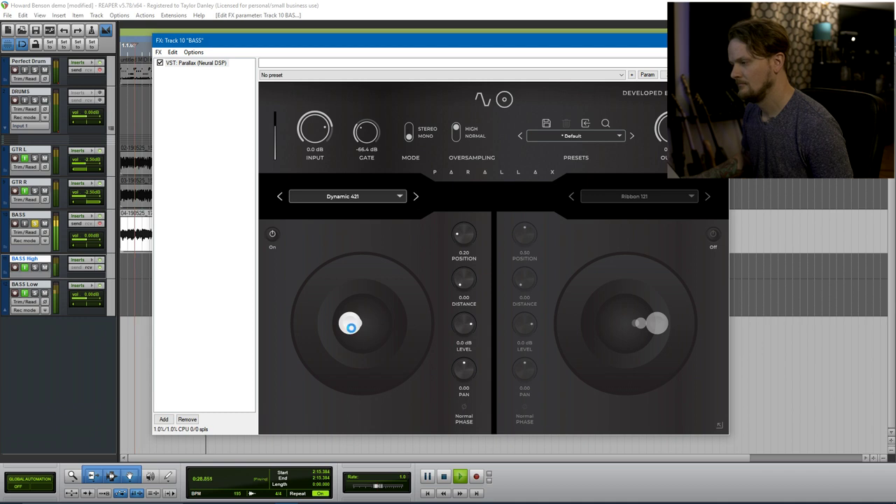
{"action": "left_click_drag", "start_coordinate": [465, 285], "coordinate": [463, 281]}
{"action": "scroll", "coordinate": [463, 280], "scroll_direction": "up", "scroll_amount": 1}
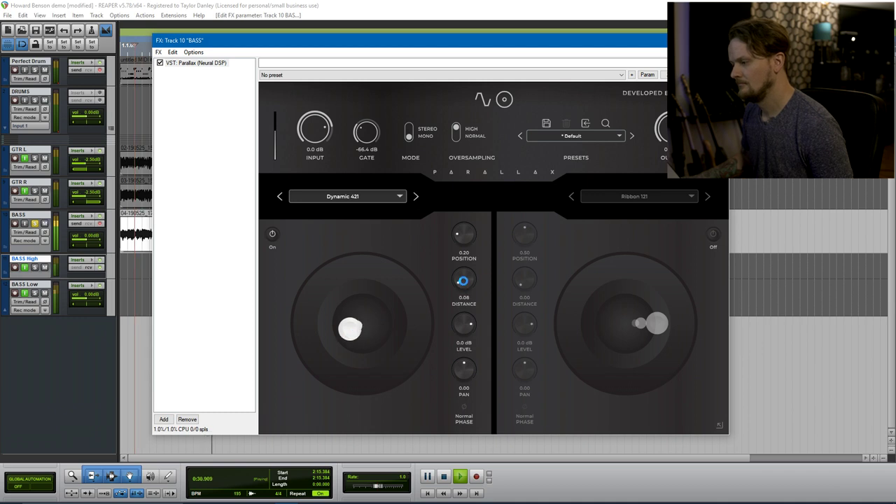
{"action": "scroll", "coordinate": [463, 281], "scroll_direction": "up", "scroll_amount": 1}
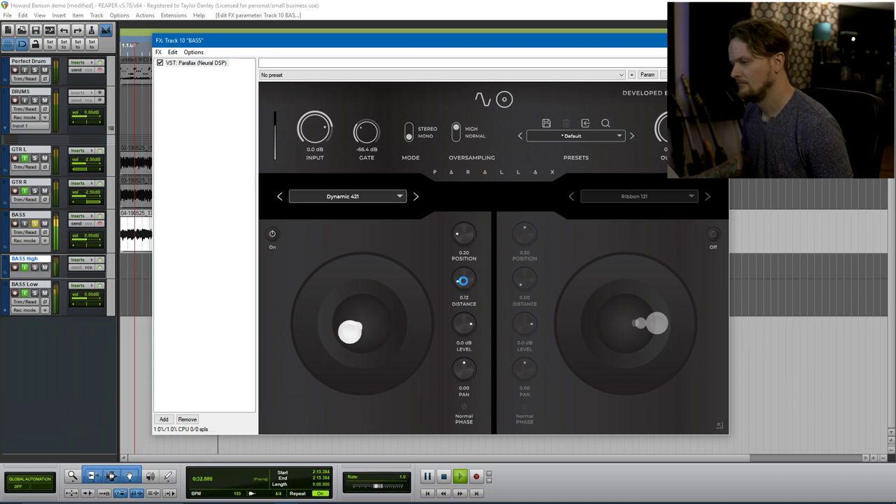
{"action": "scroll", "coordinate": [463, 281], "scroll_direction": "up", "scroll_amount": 1}
{"action": "scroll", "coordinate": [463, 281], "scroll_direction": "up", "scroll_amount": 20}
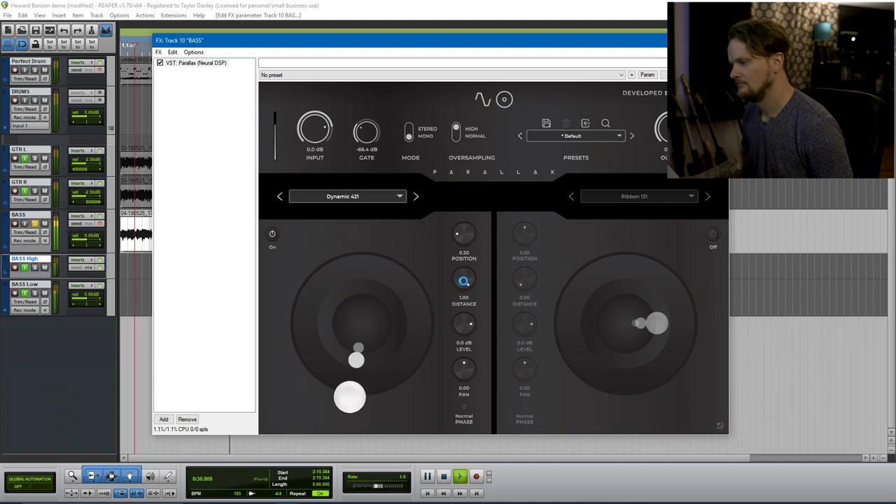
{"action": "scroll", "coordinate": [463, 281], "scroll_direction": "down", "scroll_amount": 17}
{"action": "scroll", "coordinate": [463, 281], "scroll_direction": "down", "scroll_amount": 2}
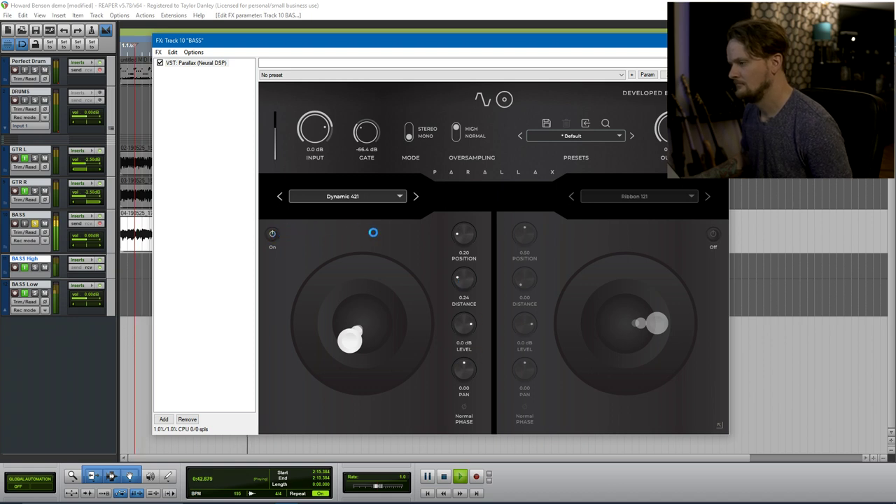
{"action": "key", "text": "space"}
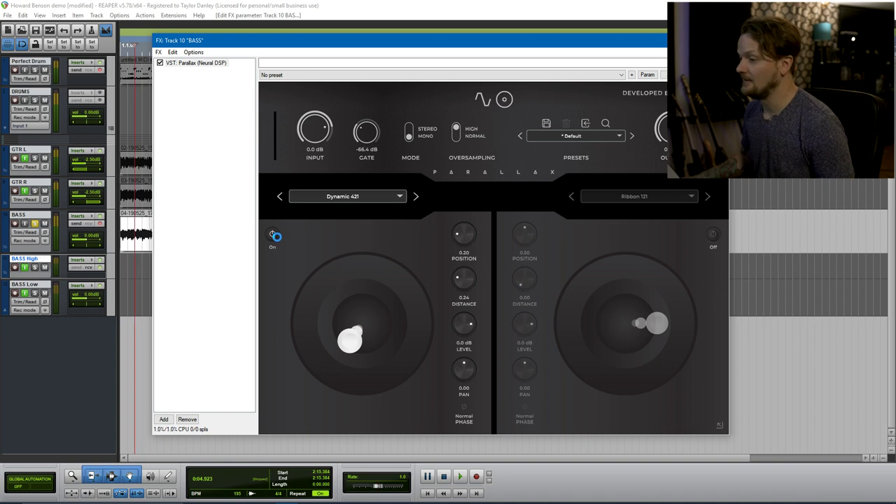
{"action": "left_click", "coordinate": [274, 235]}
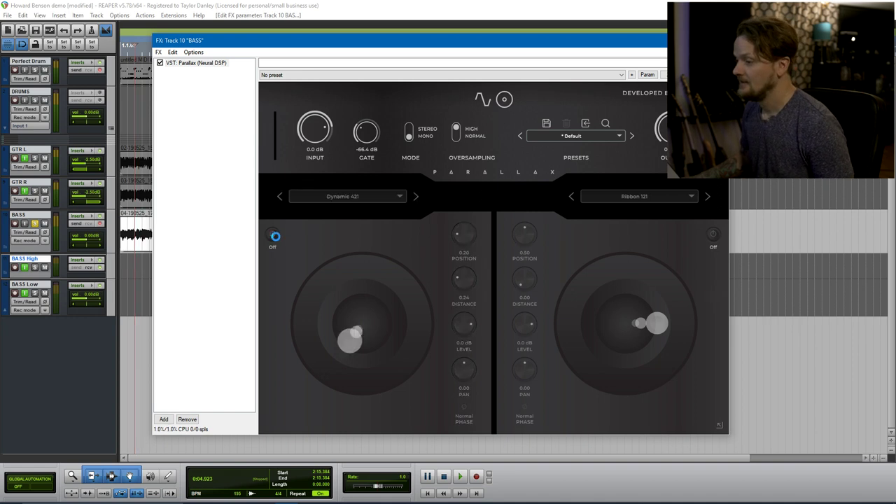
- Switch on the second mic and start playback, moving it toward the cone edge
{"action": "left_click", "coordinate": [713, 234]}
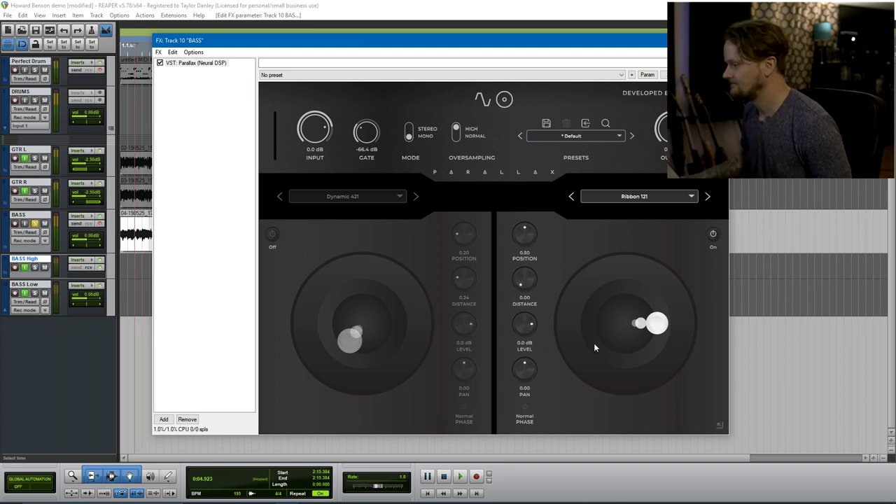
{"action": "key", "text": "space"}
{"action": "left_click", "coordinate": [662, 198]}
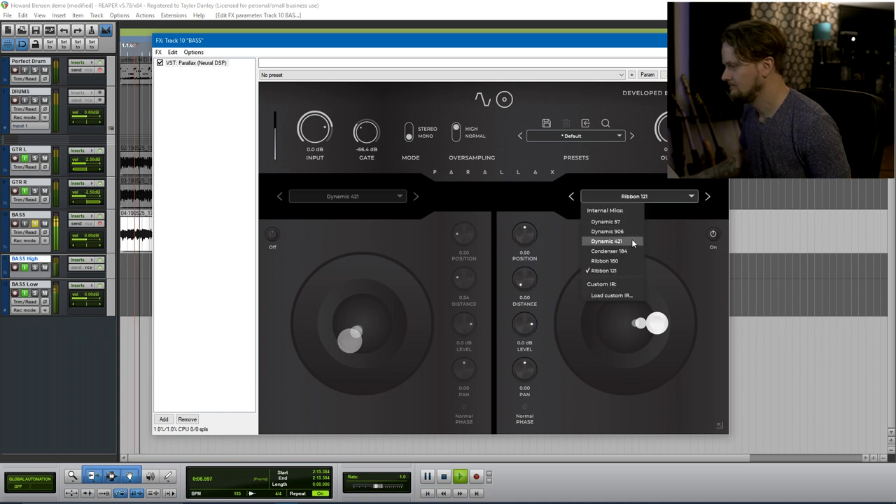
{"action": "left_click", "coordinate": [657, 316]}
{"action": "left_click_drag", "start_coordinate": [673, 323], "coordinate": [761, 346]}
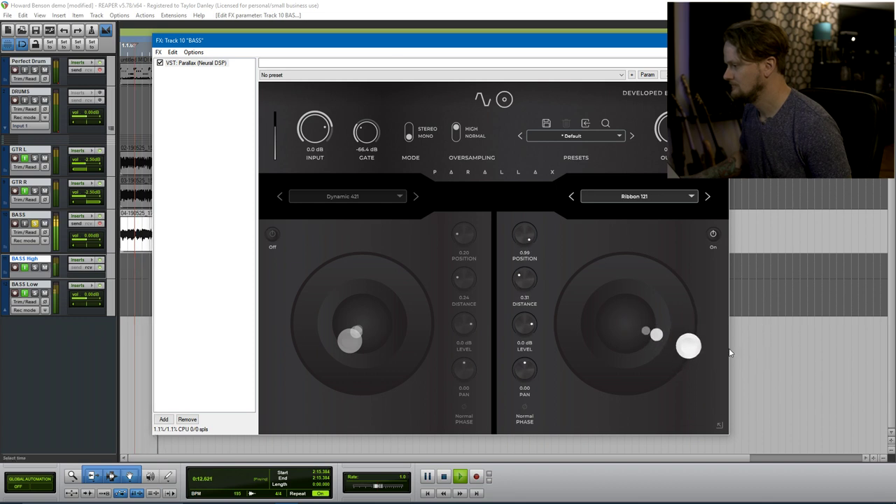
- Audition Ribbon 160, Condenser 184, Dynamic 421, 906 and 57 on the second mic, settling on Ribbon 121
{"action": "left_click", "coordinate": [656, 198]}
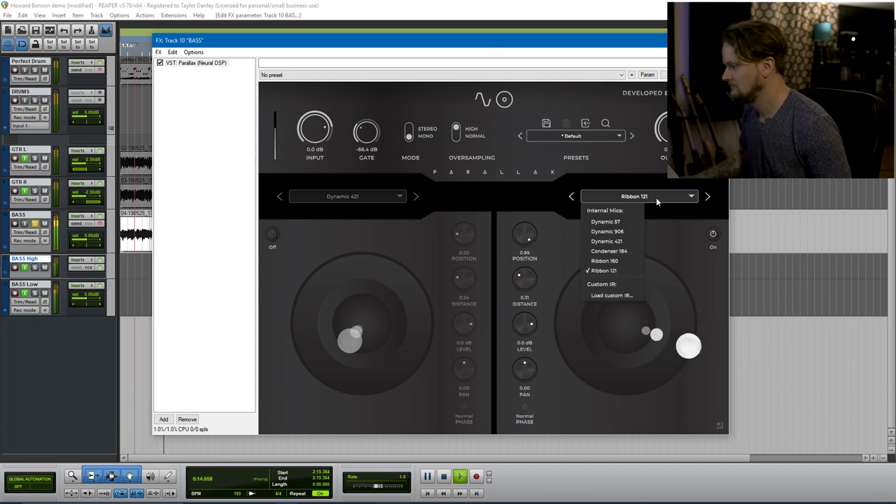
{"action": "left_click", "coordinate": [633, 265]}
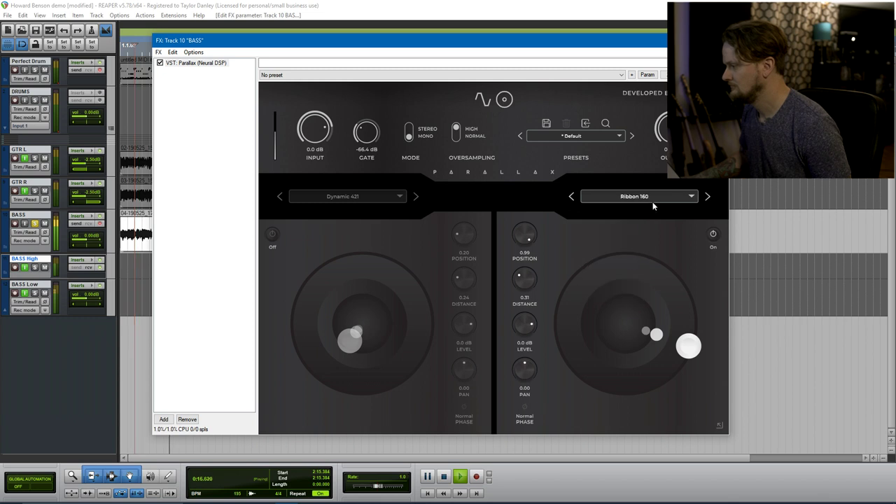
{"action": "left_click", "coordinate": [653, 199]}
{"action": "left_click", "coordinate": [628, 253]}
{"action": "left_click", "coordinate": [648, 197]}
{"action": "left_click", "coordinate": [630, 240]}
{"action": "left_click", "coordinate": [641, 198]}
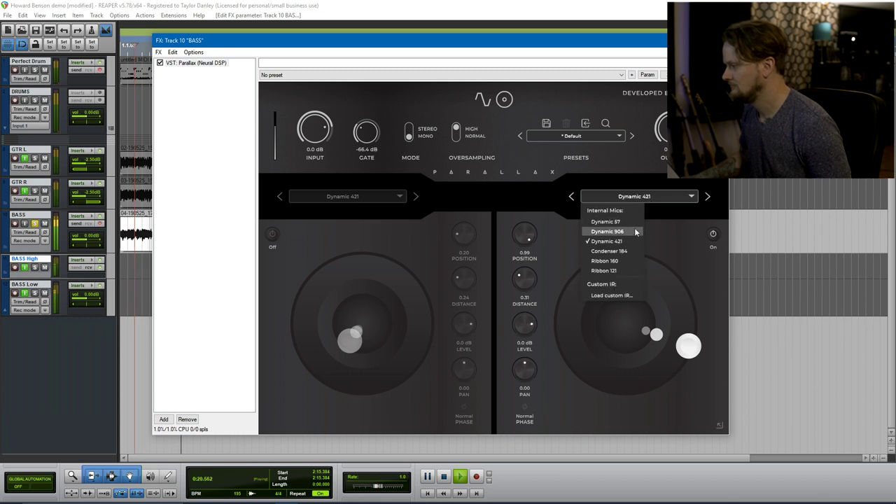
{"action": "left_click", "coordinate": [635, 232]}
{"action": "left_click", "coordinate": [642, 198]}
{"action": "left_click", "coordinate": [630, 221]}
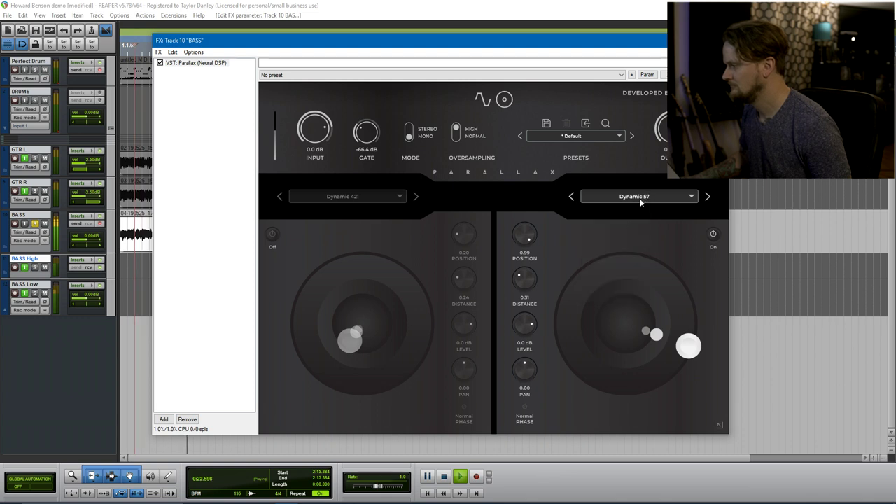
{"action": "left_click", "coordinate": [640, 199]}
{"action": "left_click", "coordinate": [624, 266]}
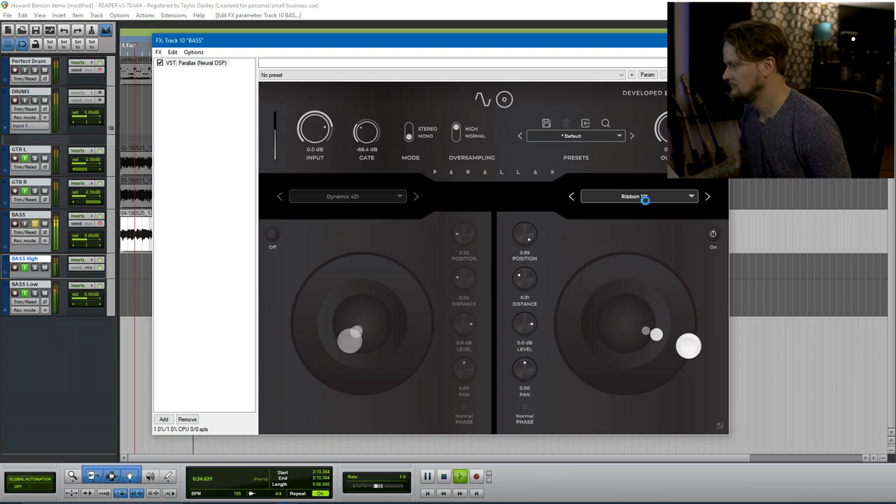
{"action": "left_click", "coordinate": [645, 200]}
{"action": "left_click", "coordinate": [628, 262]}
{"action": "left_click", "coordinate": [647, 196]}
{"action": "left_click", "coordinate": [626, 252]}
{"action": "left_click", "coordinate": [643, 198]}
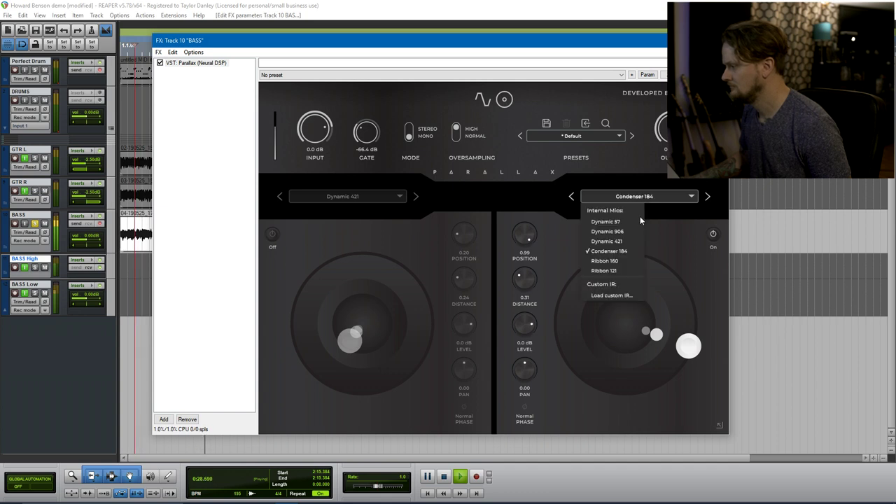
{"action": "left_click", "coordinate": [627, 270]}
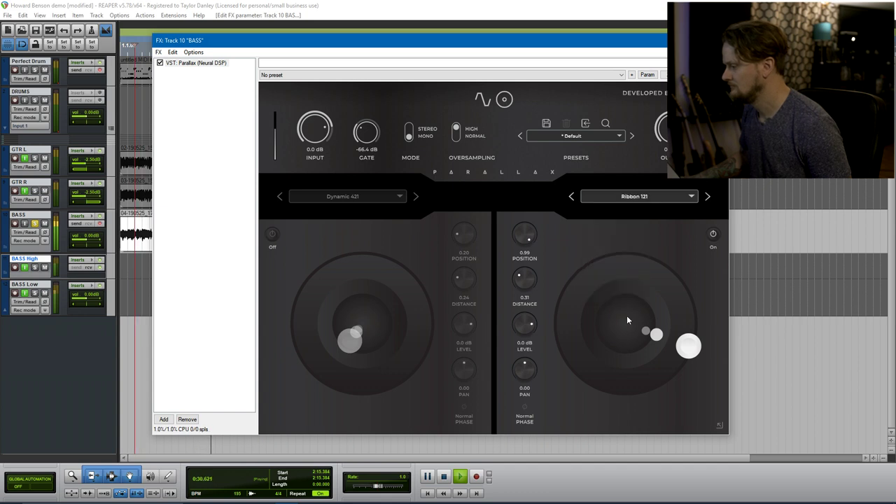
- Place the Ribbon 121 at the cone's outer edge, distance 0.16, and stop playback
{"action": "left_click_drag", "start_coordinate": [686, 351], "coordinate": [701, 321]}
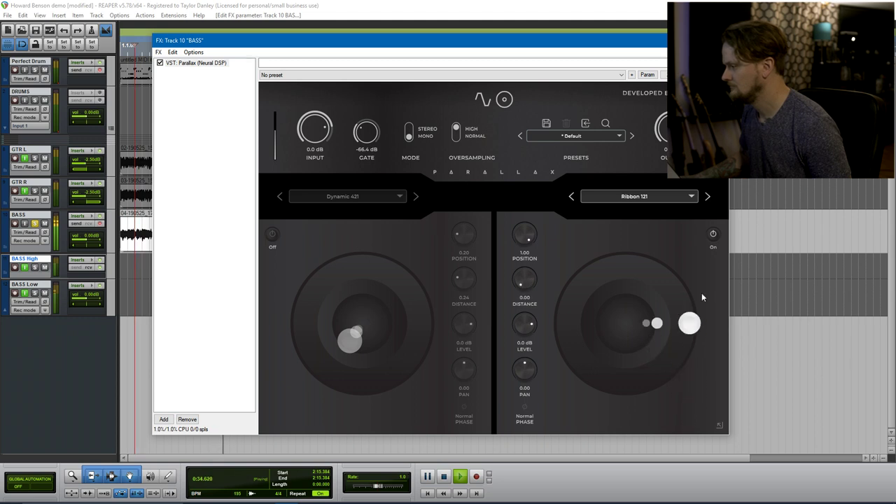
{"action": "left_click_drag", "start_coordinate": [702, 293], "coordinate": [702, 305]}
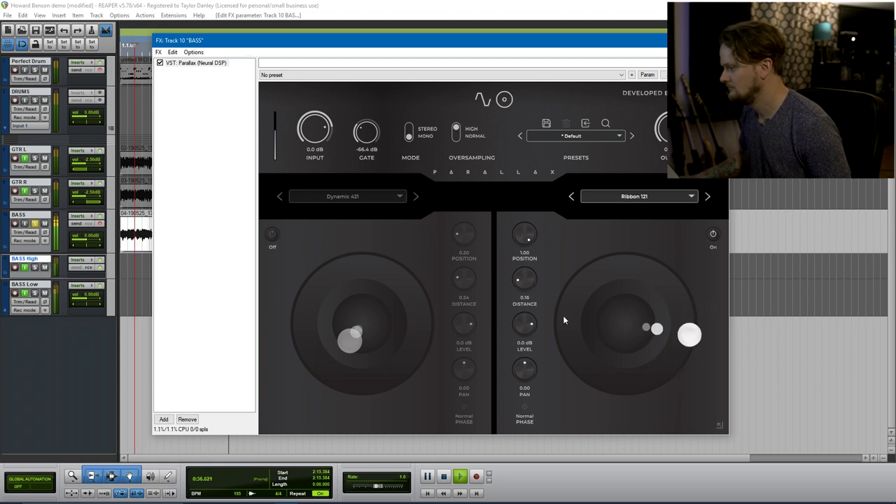
{"action": "key", "text": "space"}
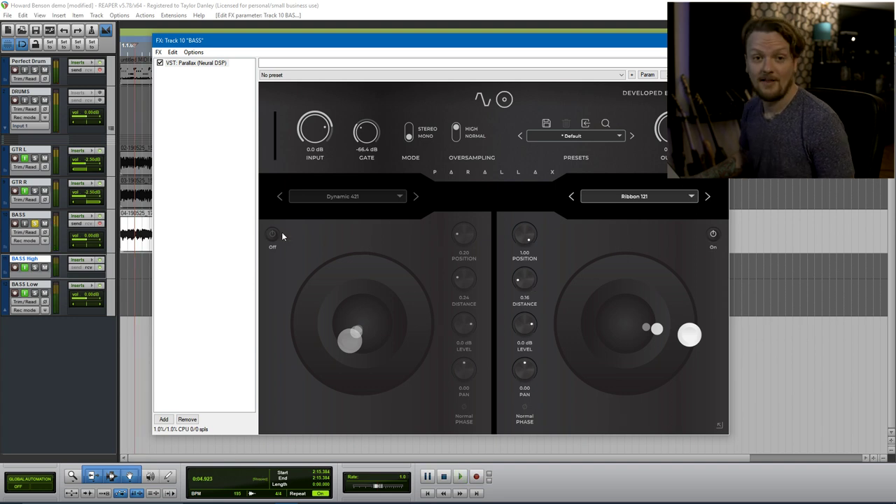
- Turn the Dynamic 421 back on and play, toggling each mic off and on to compare
{"action": "left_click", "coordinate": [274, 235]}
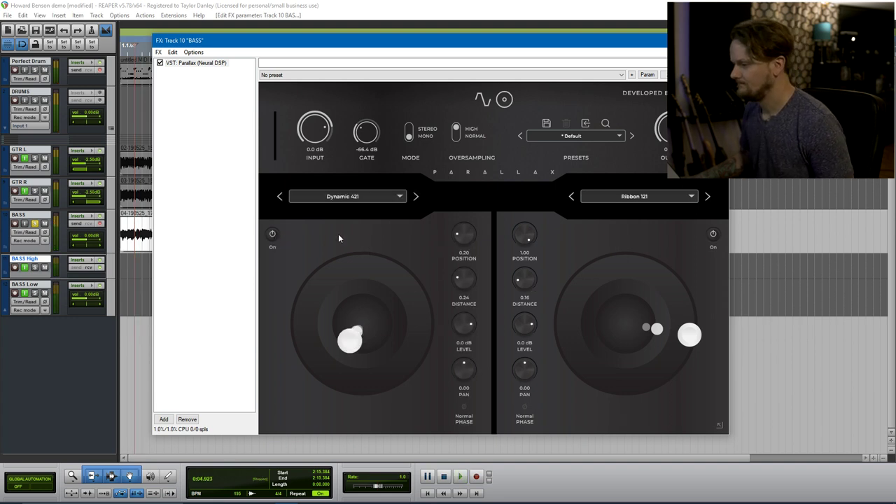
{"action": "key", "text": "space"}
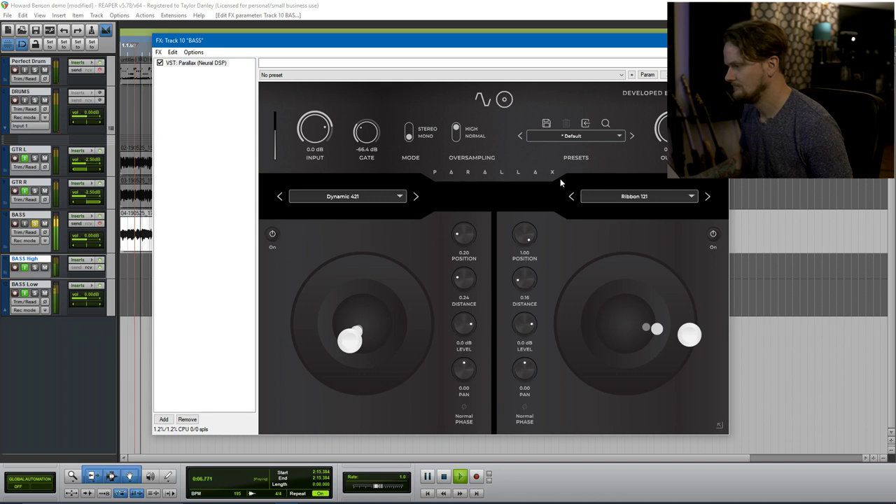
{"action": "left_click", "coordinate": [272, 235]}
{"action": "left_click", "coordinate": [272, 235]}
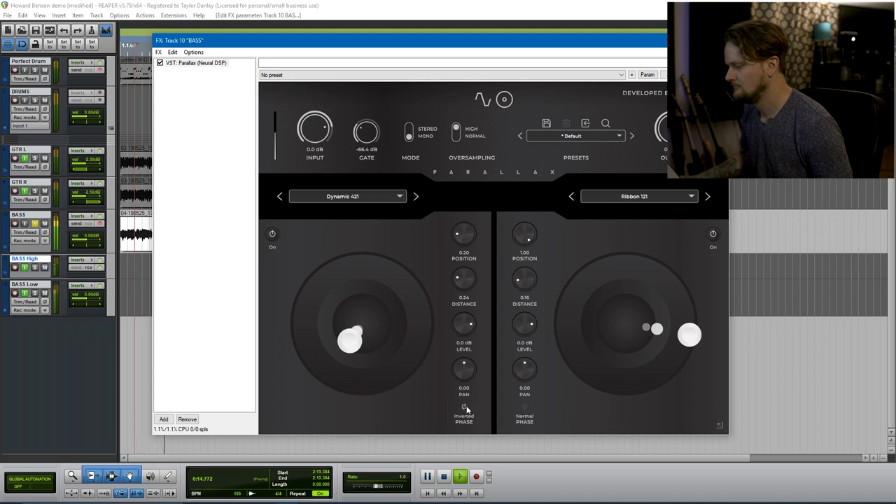
{"action": "left_click", "coordinate": [714, 235]}
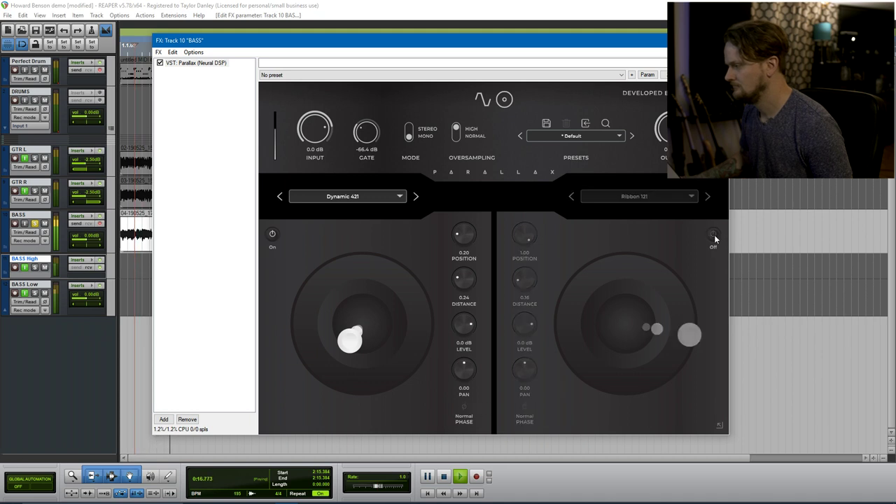
{"action": "left_click", "coordinate": [714, 236]}
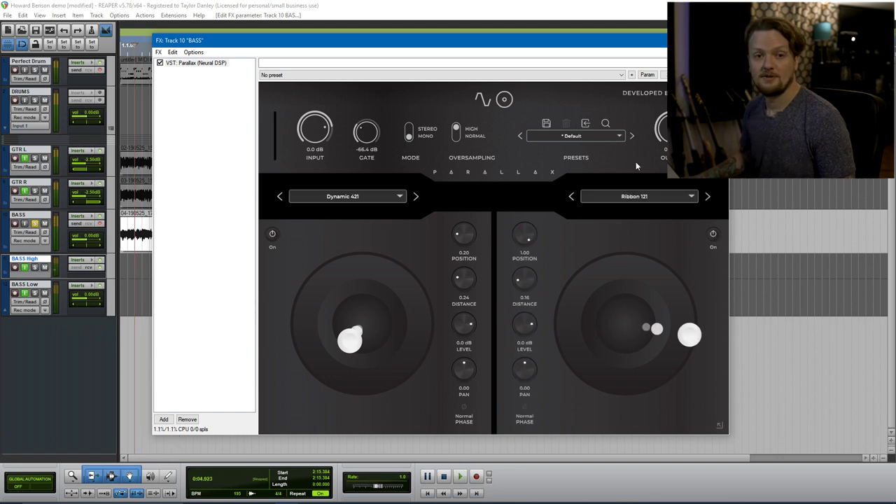
- Stop playback and save the Parallax settings as the preset 'Tay's Bass Balls'
{"action": "key", "text": "space"}
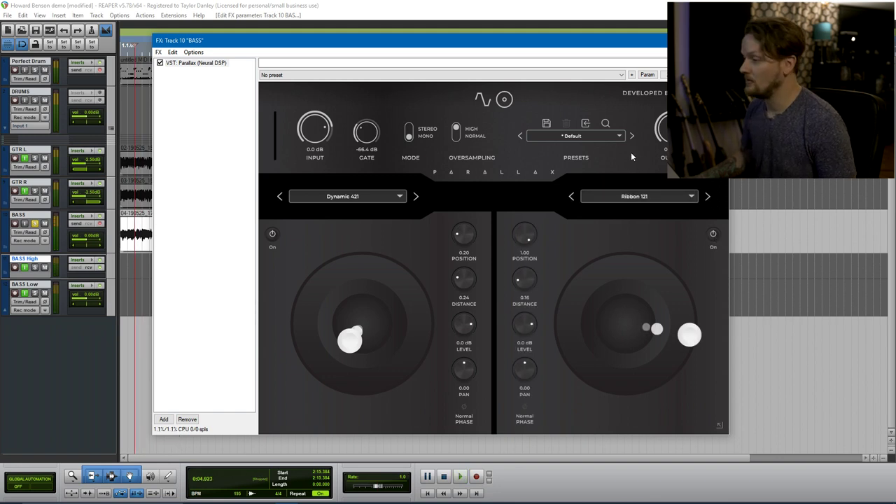
{"action": "left_click", "coordinate": [589, 136]}
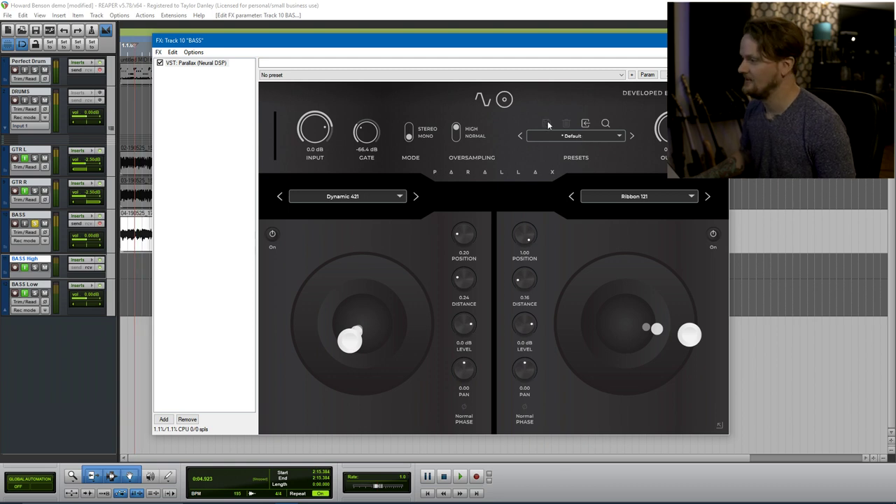
{"action": "left_click", "coordinate": [546, 124]}
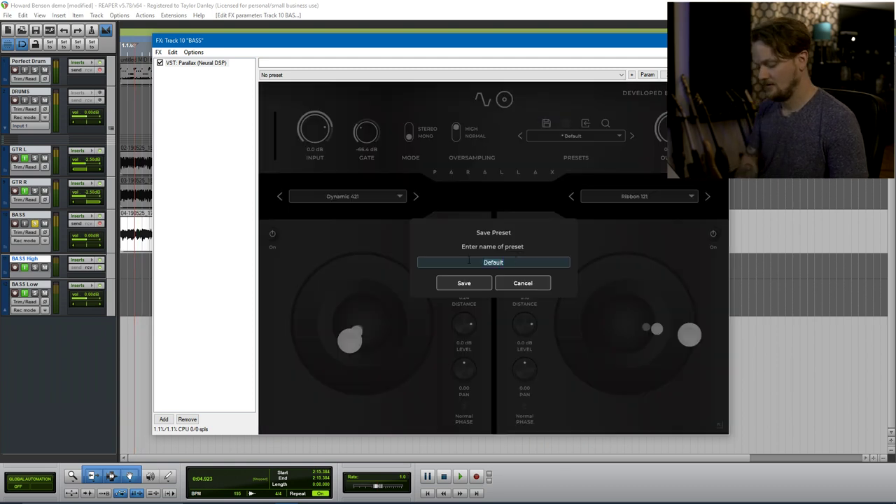
{"action": "type", "text": "Tay"}
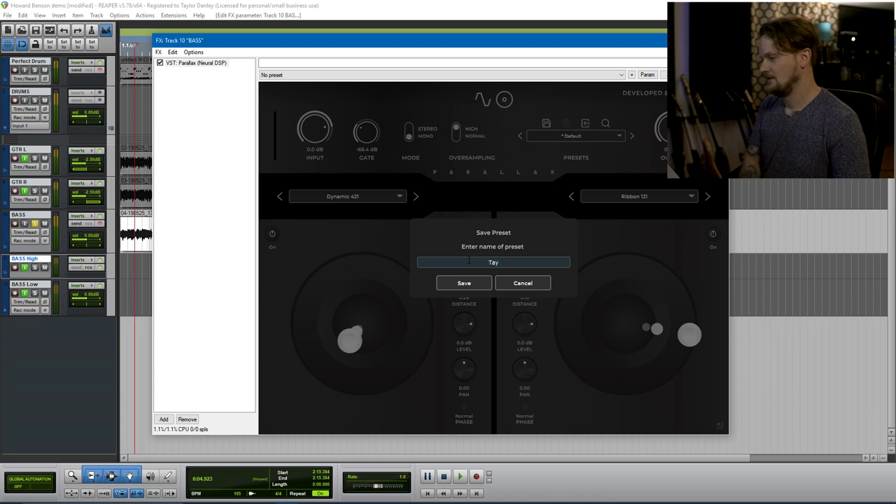
{"action": "type", "text": "'s Bass"}
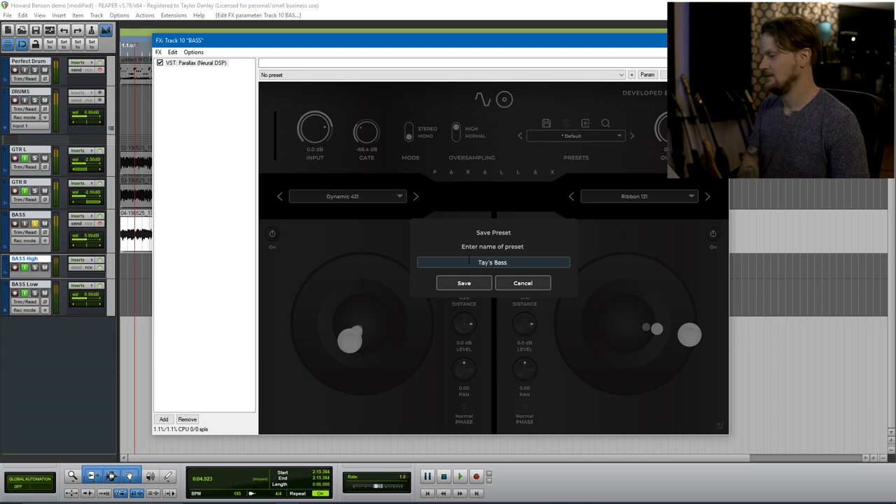
{"action": "type", "text": " Balls"}
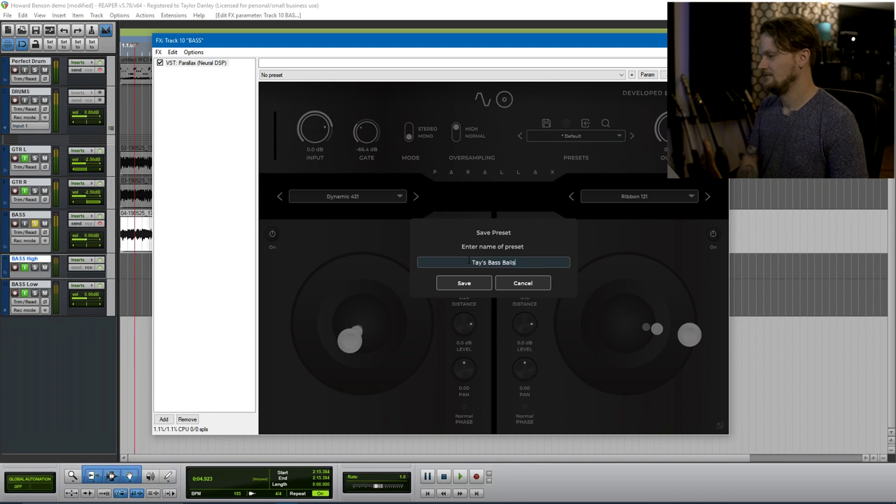
{"action": "left_click", "coordinate": [468, 283]}
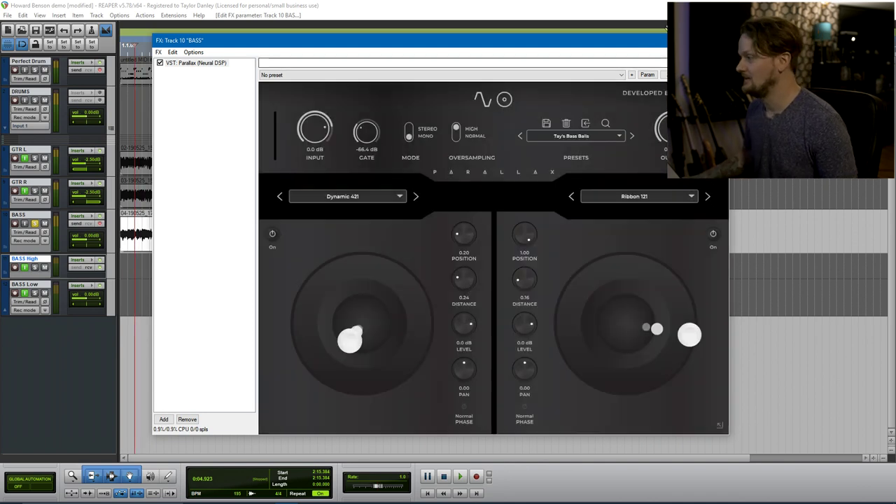
- Close the Parallax window, unsolo the BASS track and start playback
{"action": "left_click", "coordinate": [722, 40]}
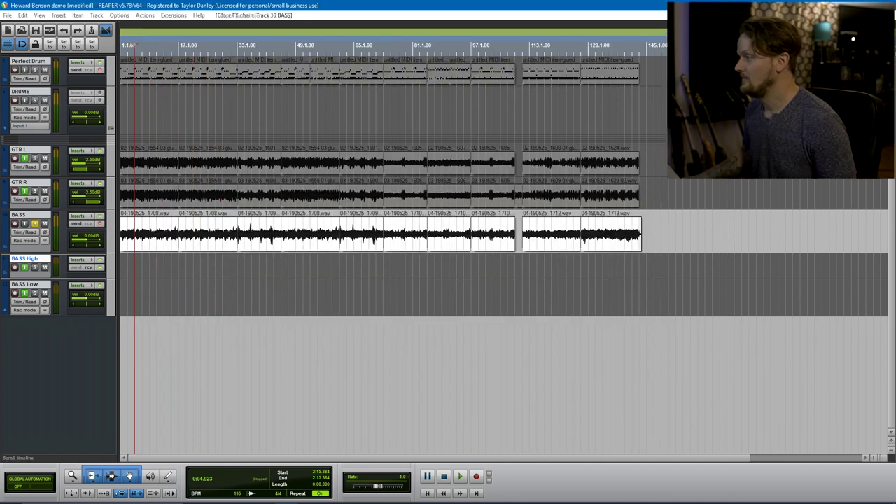
{"action": "left_click", "coordinate": [33, 224]}
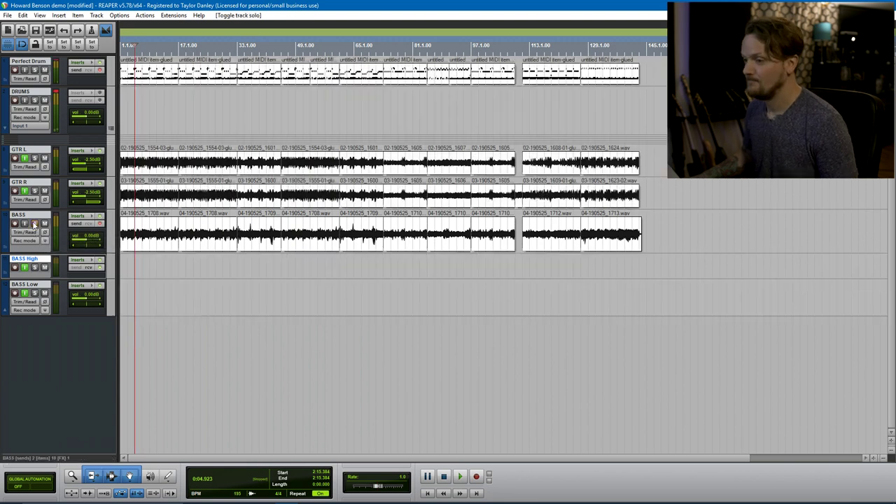
{"action": "key", "text": "space"}
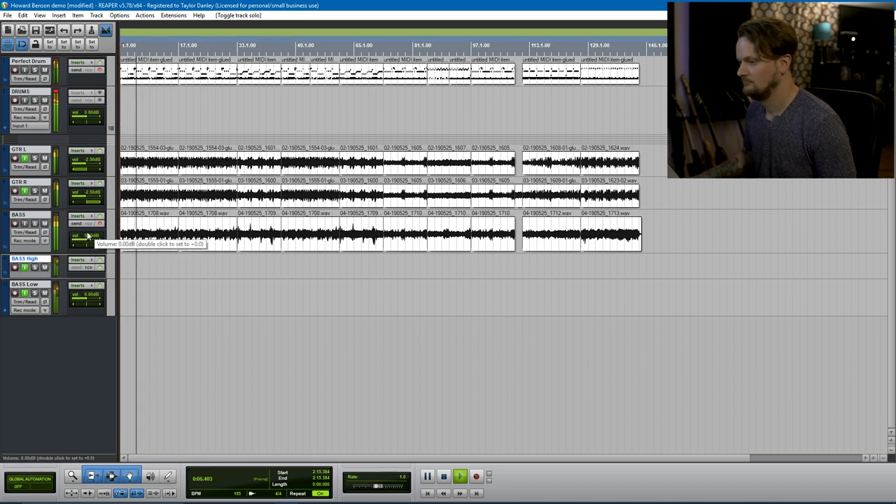
- Solo BASS, GTR R and GTR L together, stop playback, and open GTR L's amp plugin
{"action": "left_click", "coordinate": [34, 224]}
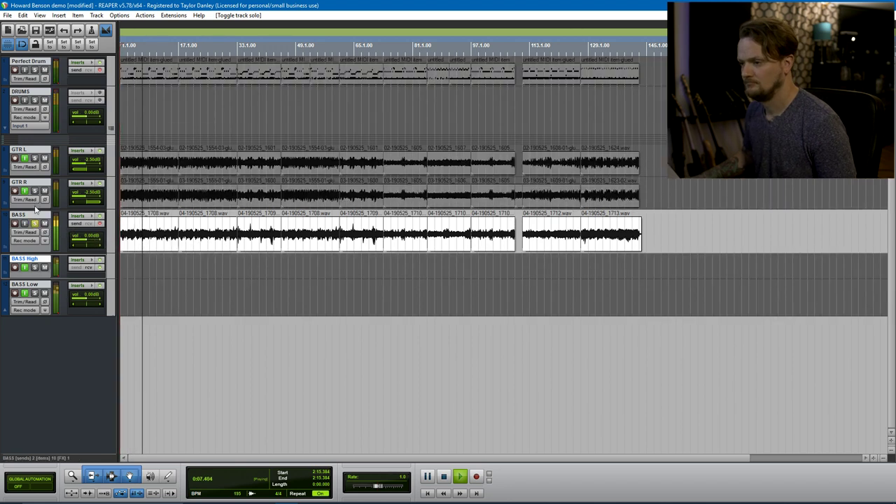
{"action": "left_click", "coordinate": [34, 190]}
{"action": "left_click", "coordinate": [35, 159]}
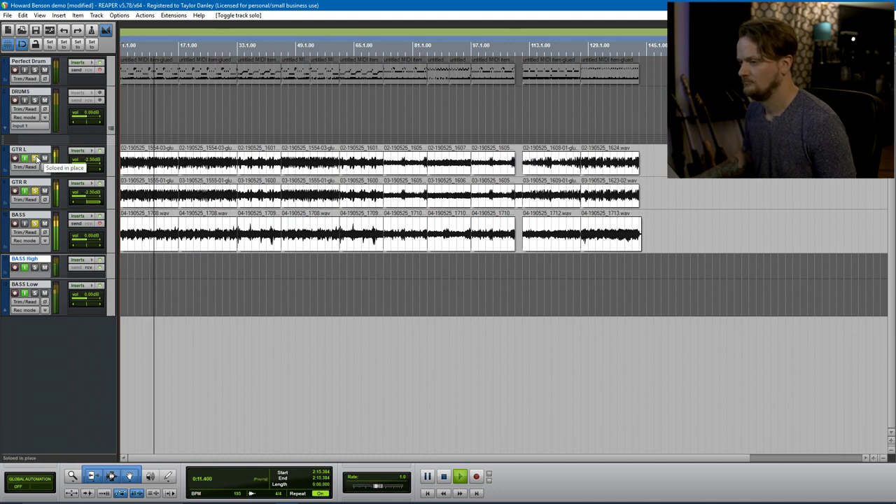
{"action": "key", "text": "space"}
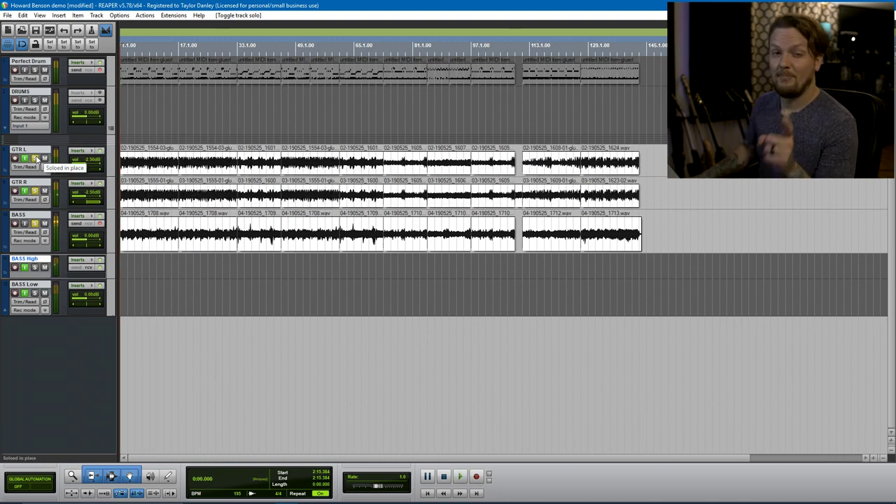
{"action": "left_click", "coordinate": [88, 151]}
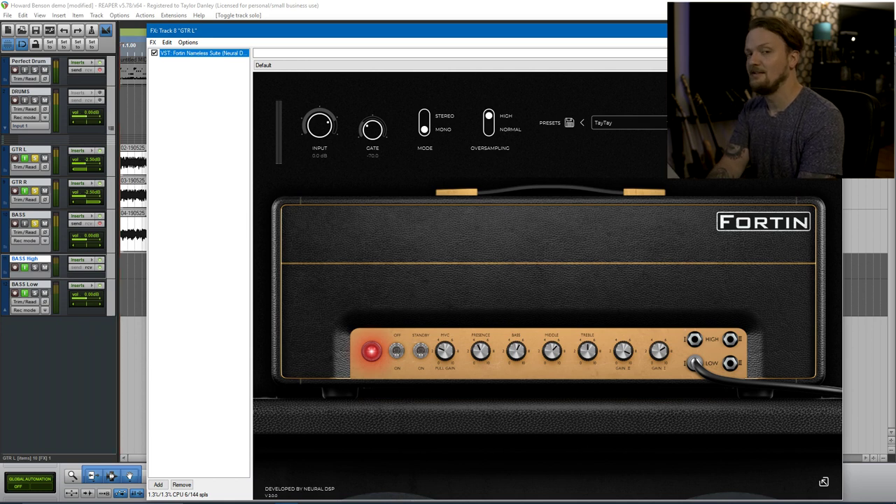
{"action": "key", "text": "space"}
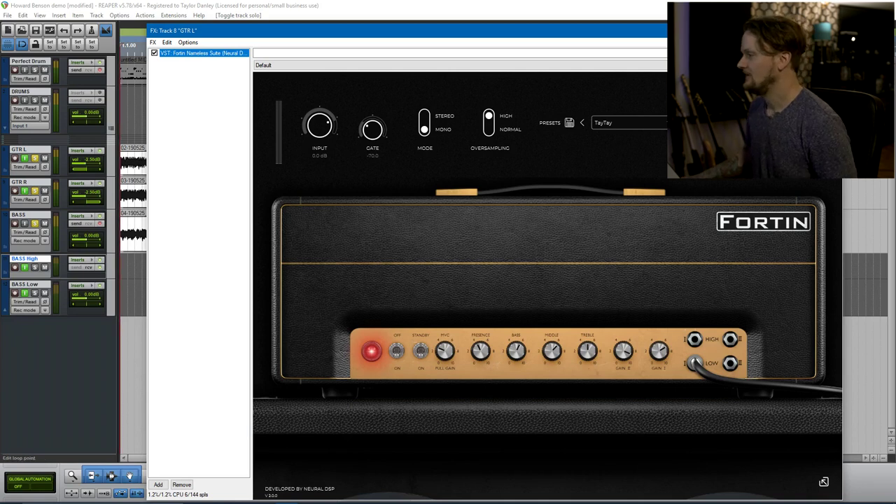
{"action": "key", "text": "Escape"}
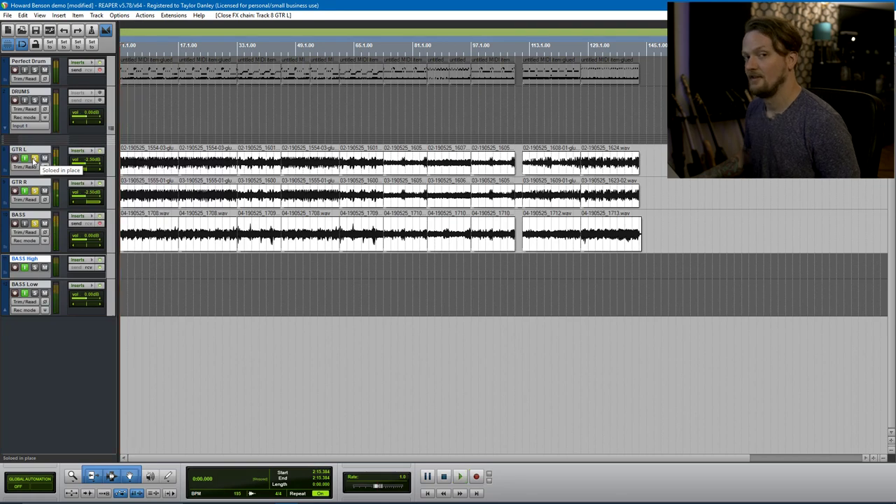
{"action": "left_click", "coordinate": [33, 159]}
- Play the full unsoloed mix with the tuned bass, then stop
{"action": "key", "text": "space"}
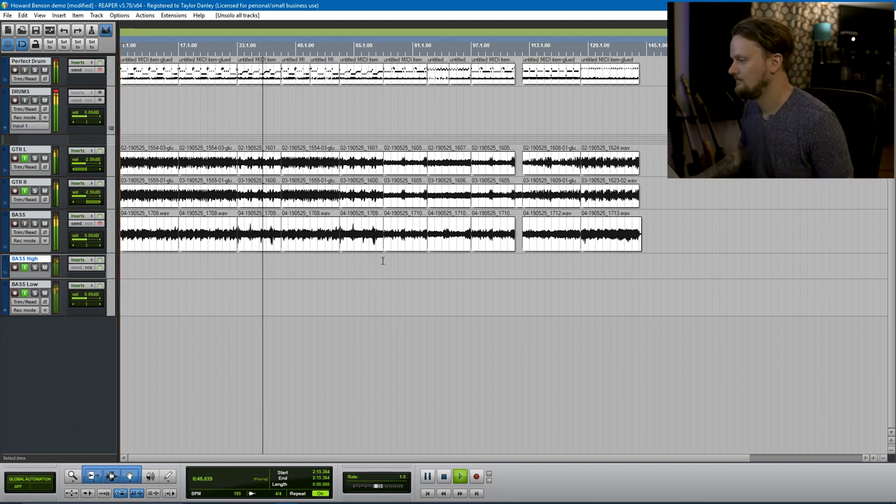
{"action": "key", "text": "space"}
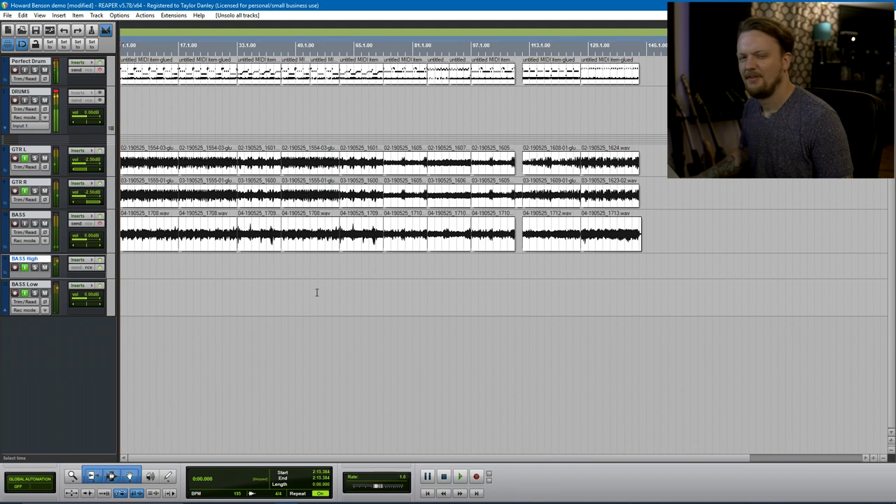
- Play the full mix from about 2:36, near the end of the song
{"action": "left_click", "coordinate": [573, 270]}
{"action": "left_click", "coordinate": [582, 268]}
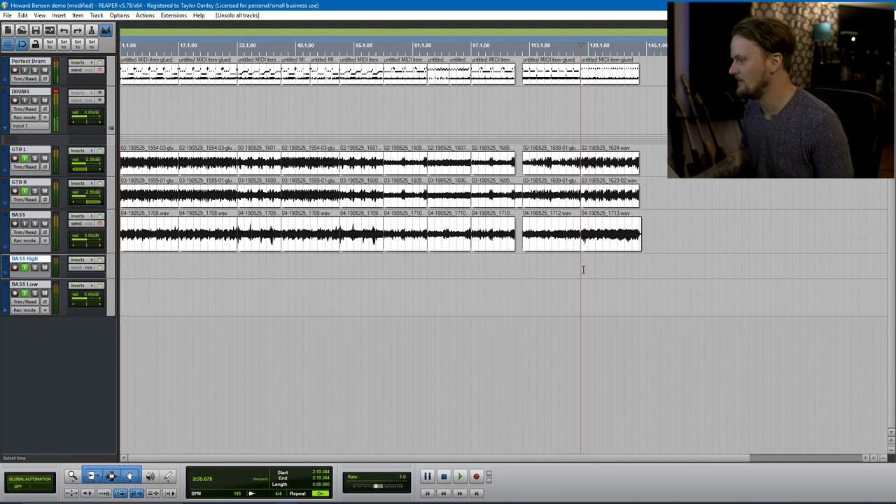
{"action": "key", "text": "space"}
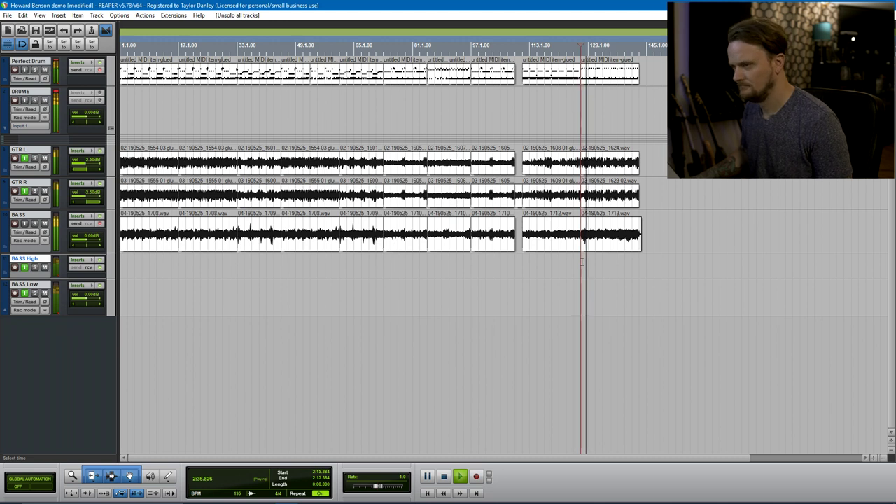